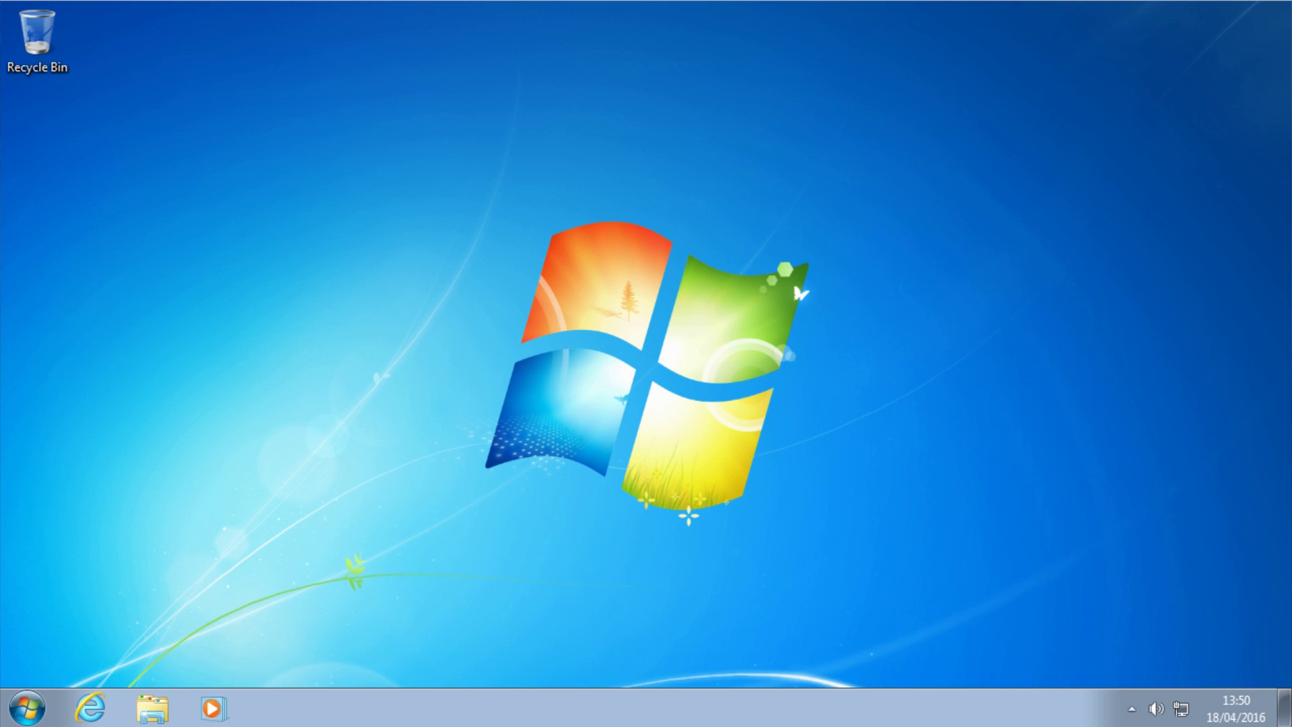
Open Windows Disk Management, trying a 'part' search and then the Start button's right-click menu
click(27, 714)
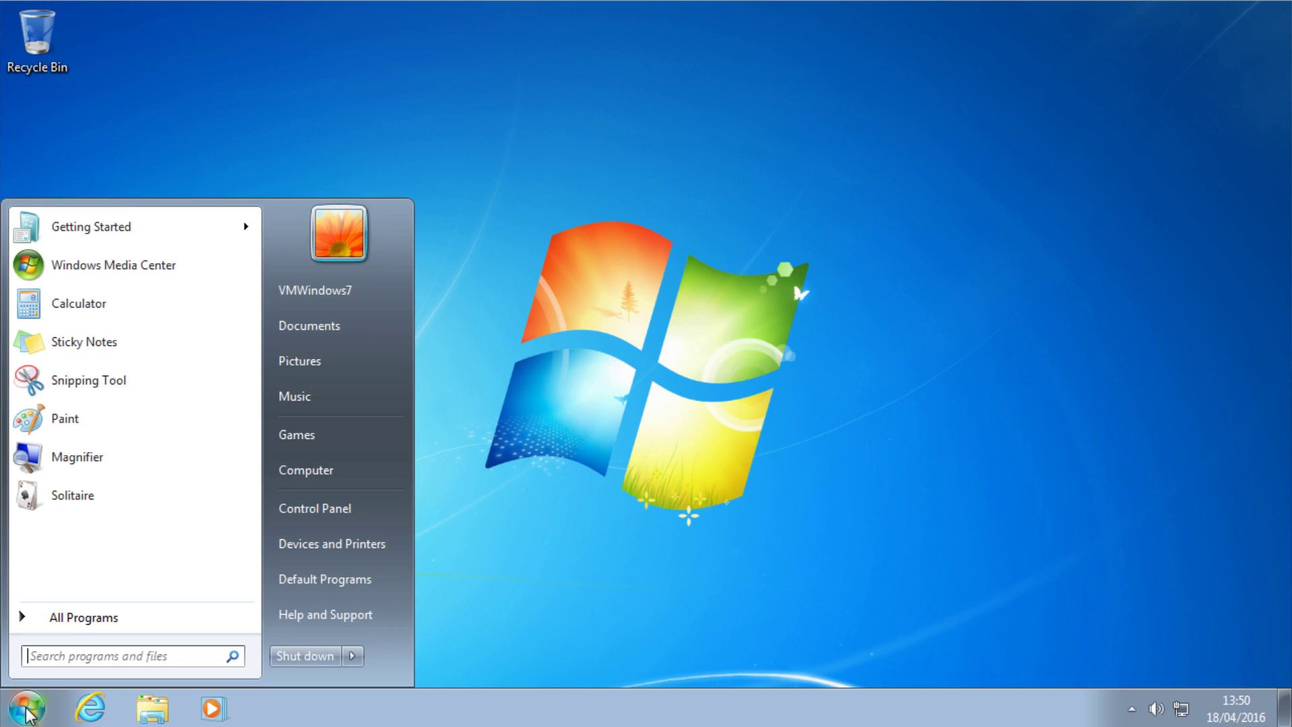
text(part)
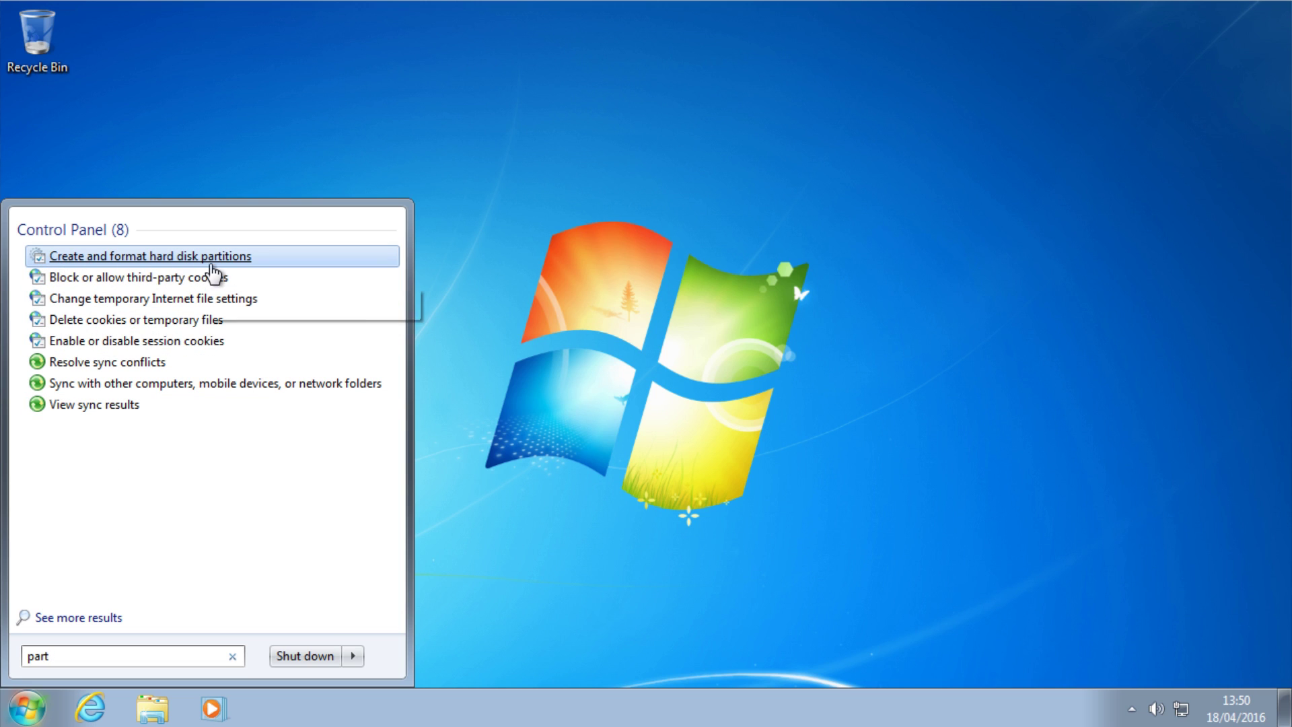
click(212, 260)
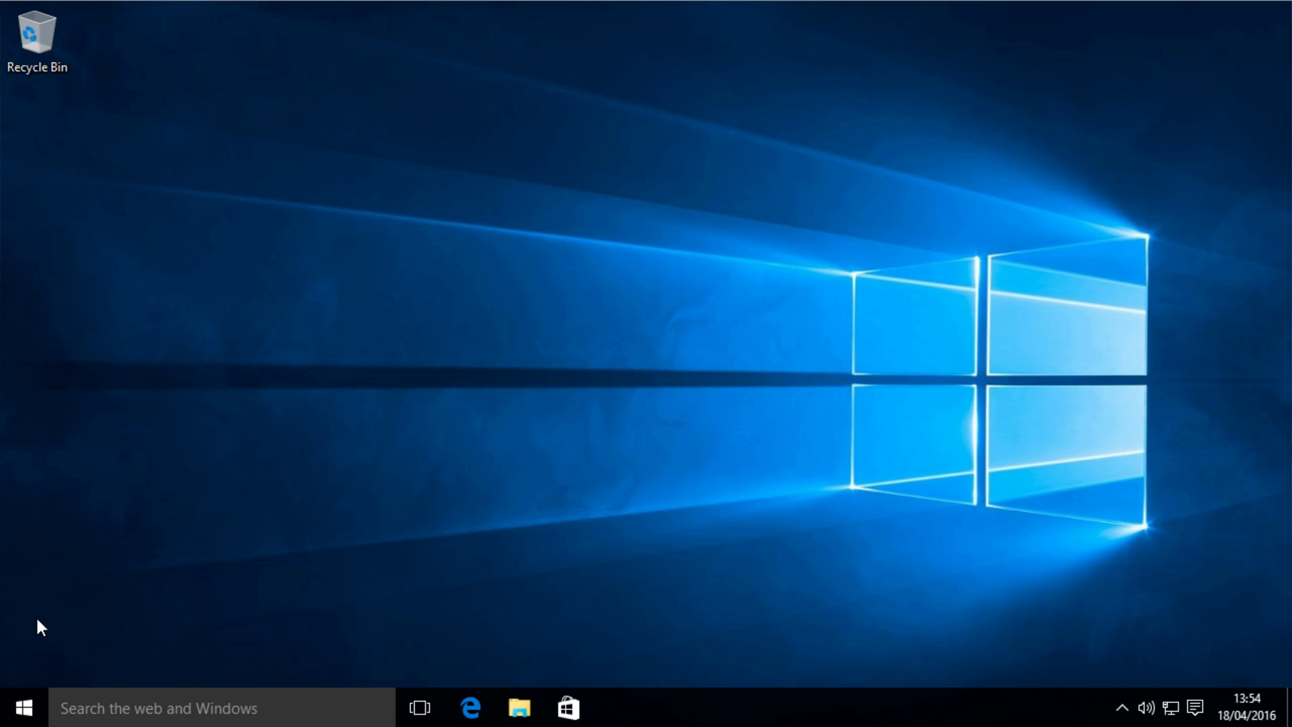
right_click(22, 708)
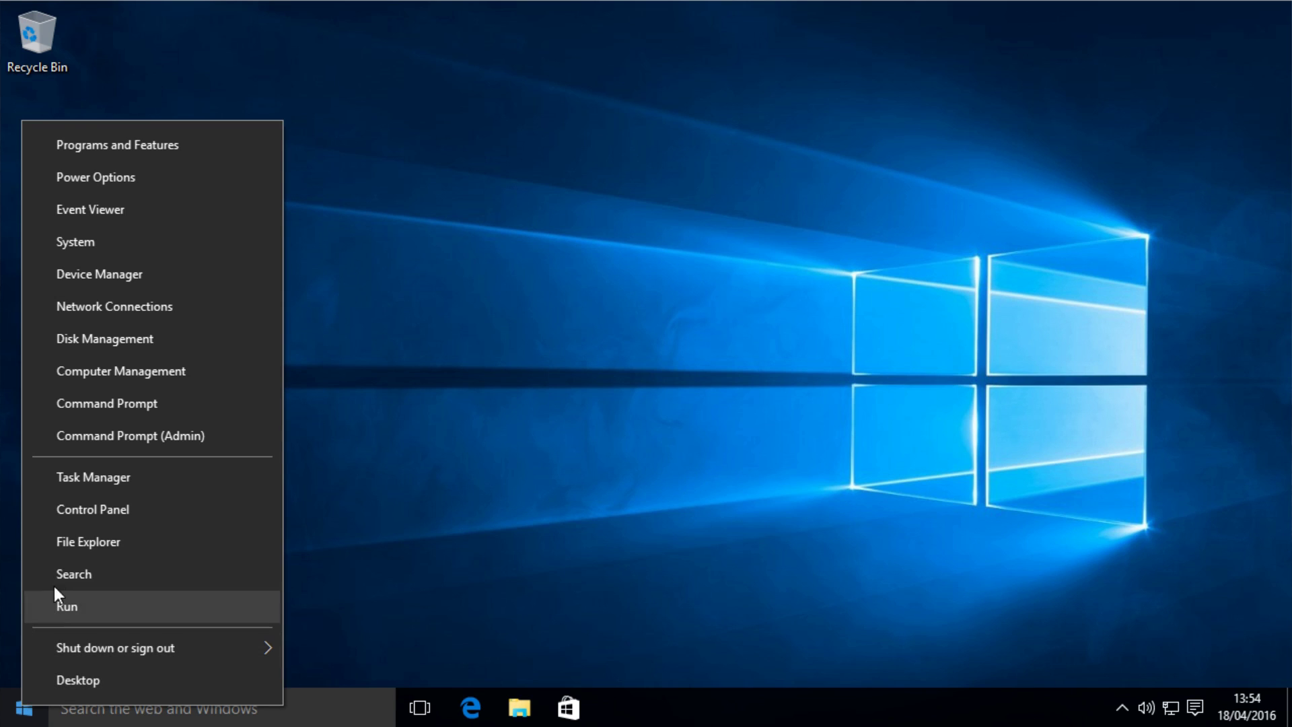
click(129, 346)
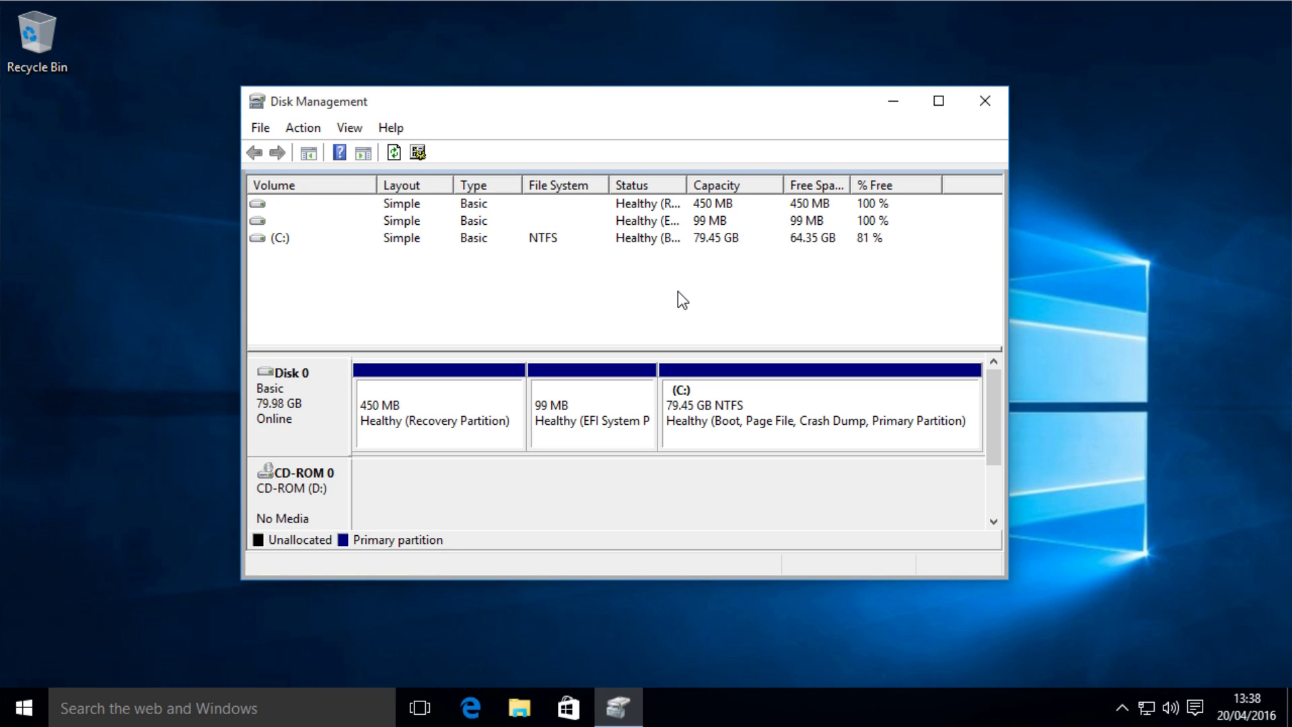
Open Shrink Volume for the C: partition and select the amount-to-shrink field showing 65880 MB
right_click(775, 421)
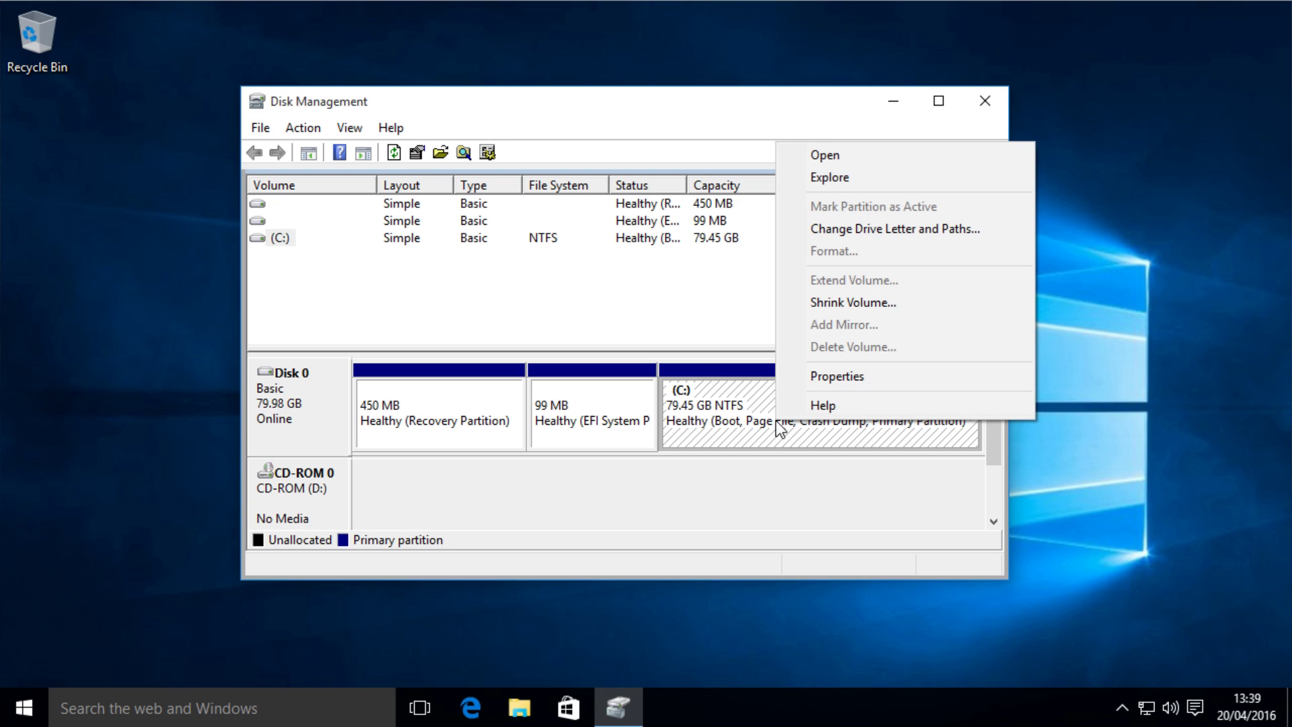
click(870, 306)
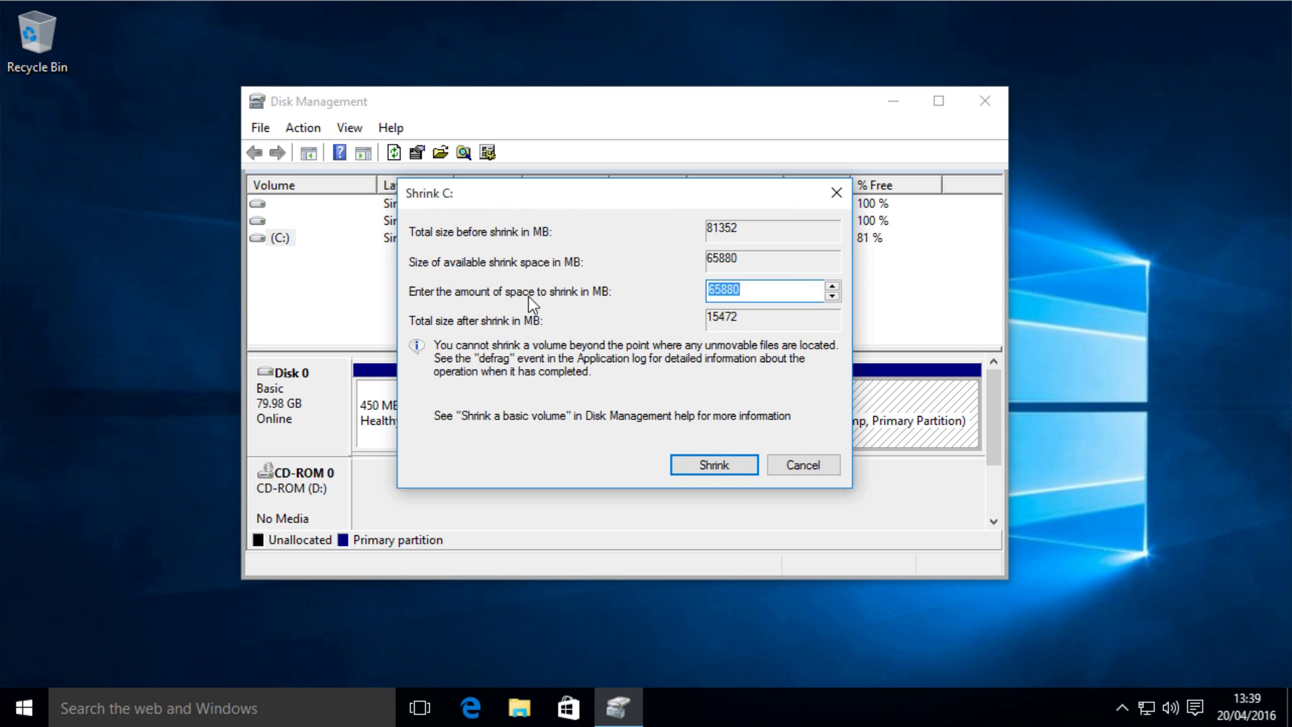
click(757, 296)
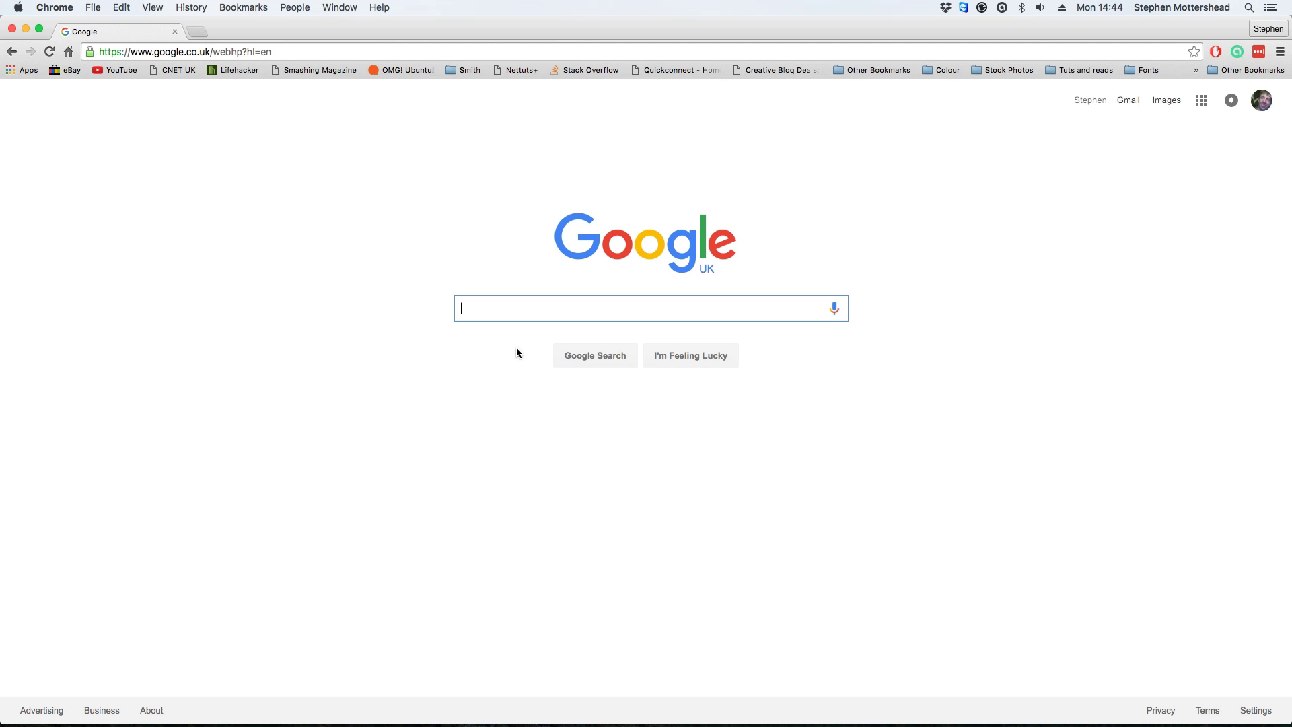
Search Google for 'mb to gb'
text(mb t)
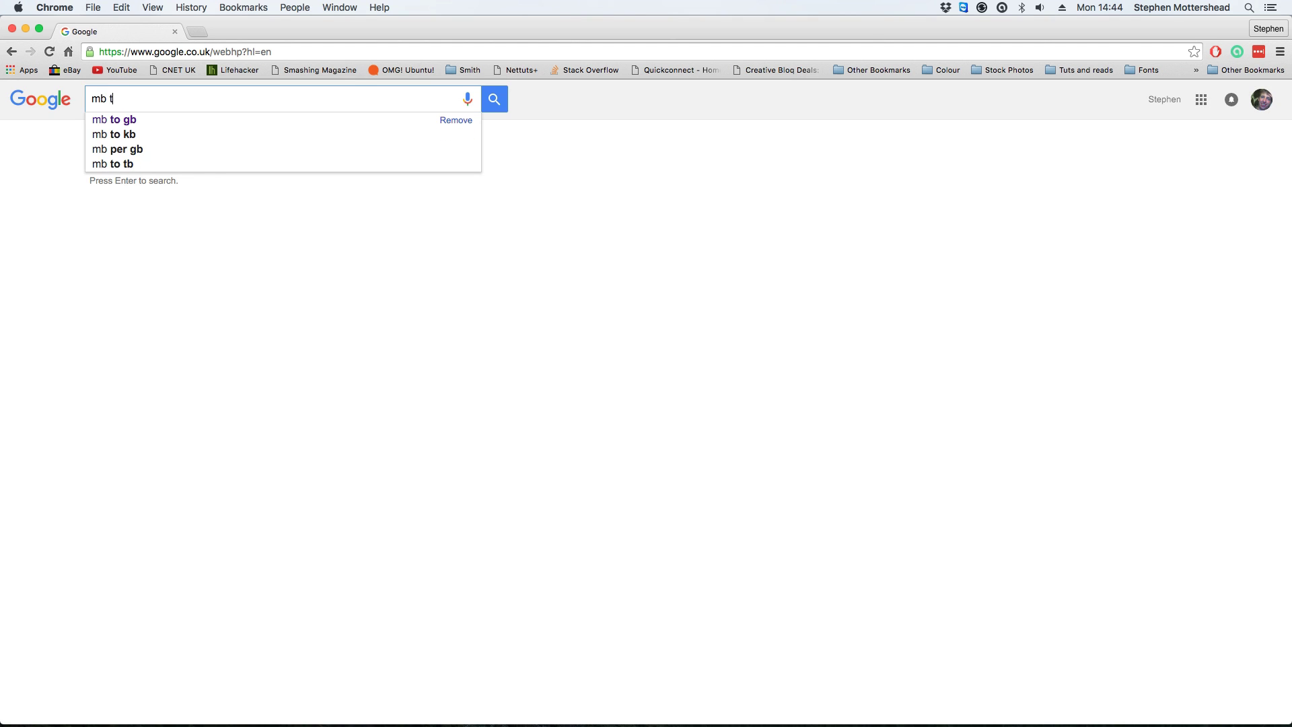
text(o g)
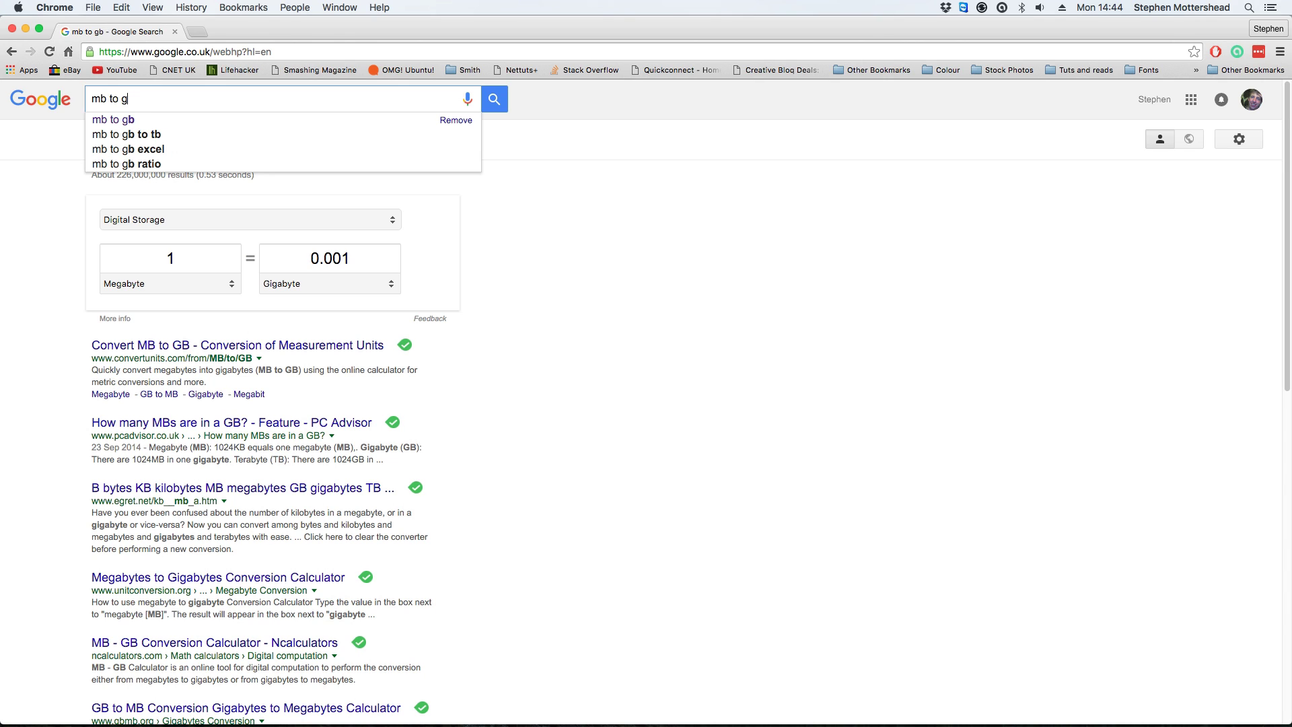
text(b)
key(Return)
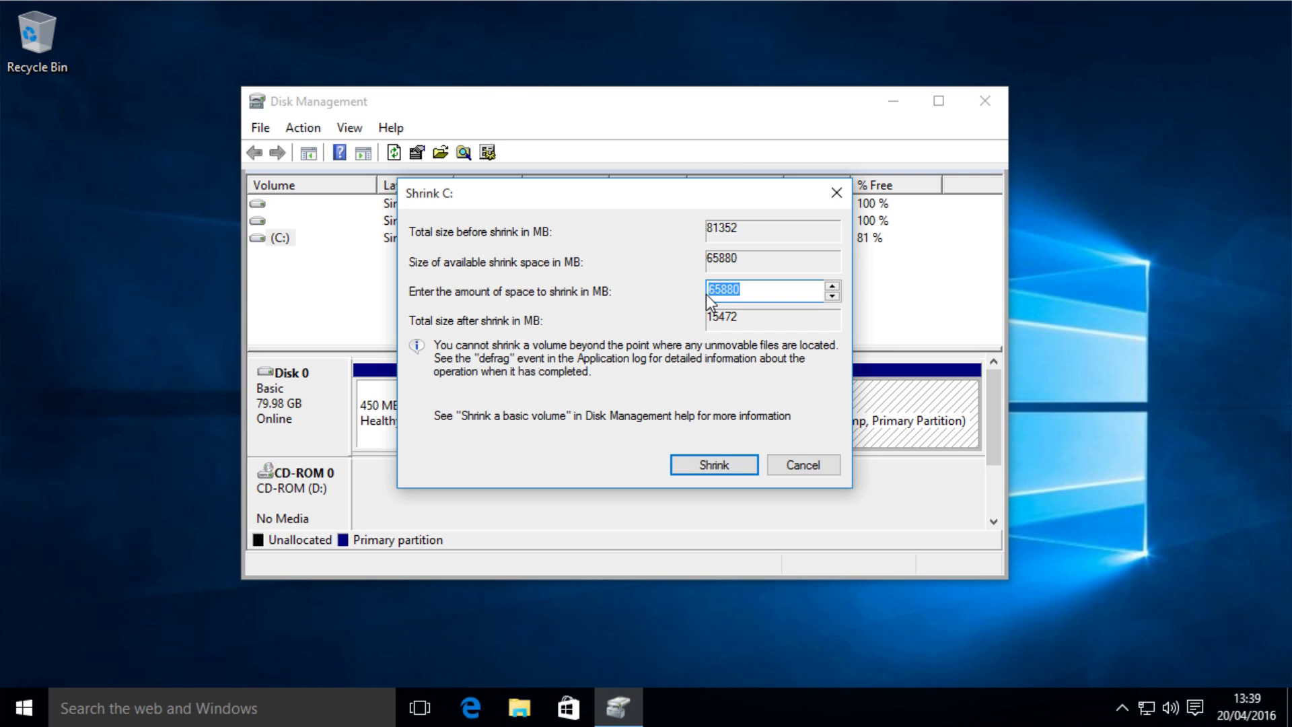
Replace the suggested 65880 MB with 20000 MB and shrink the C: drive
key(BackSpace)
text(20000)
click(712, 465)
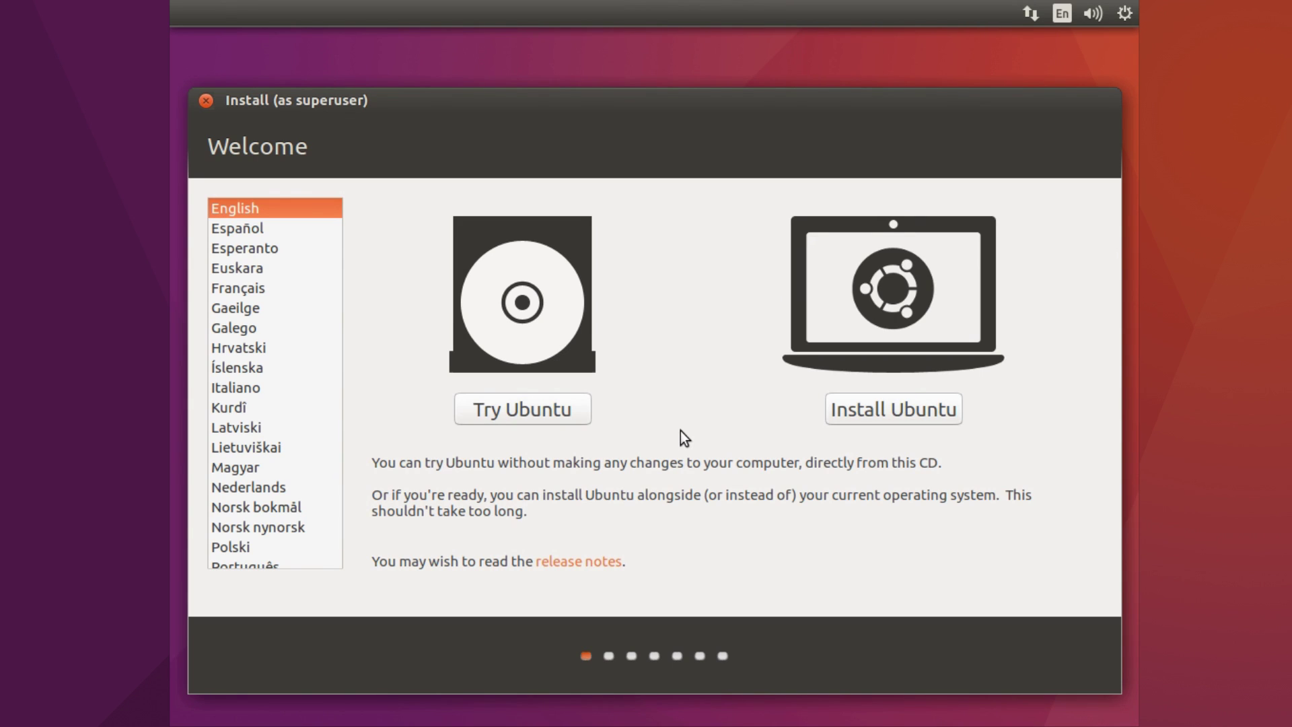
Start Install Ubuntu with updates download and third-party drivers and media software enabled
click(911, 424)
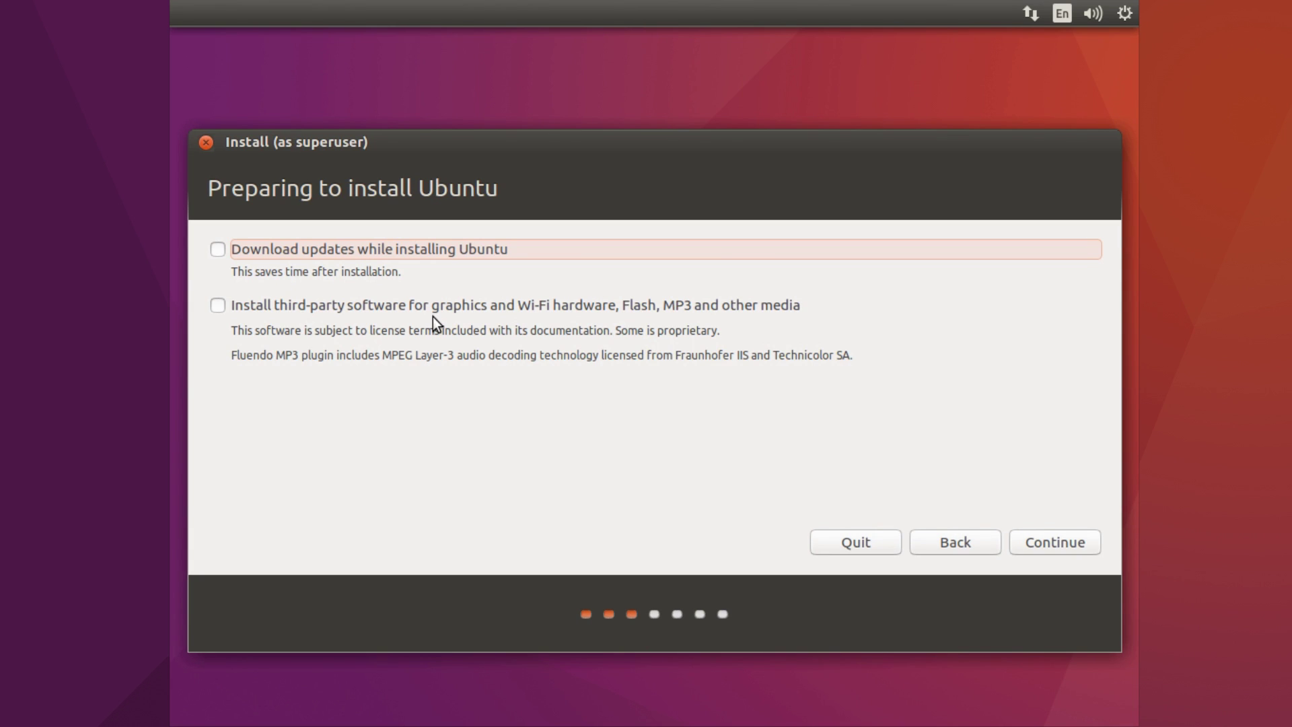
click(225, 308)
click(218, 254)
click(1035, 547)
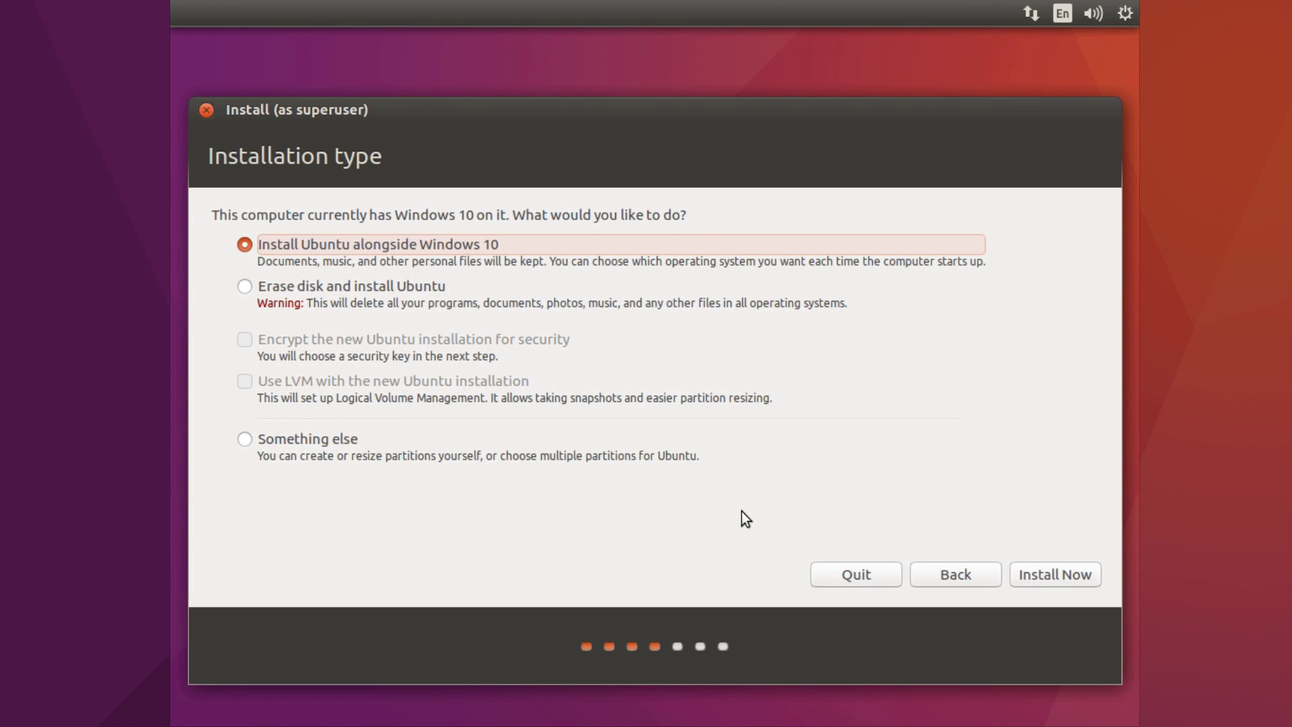
Choose the 'Something else' installation type to partition manually
click(276, 438)
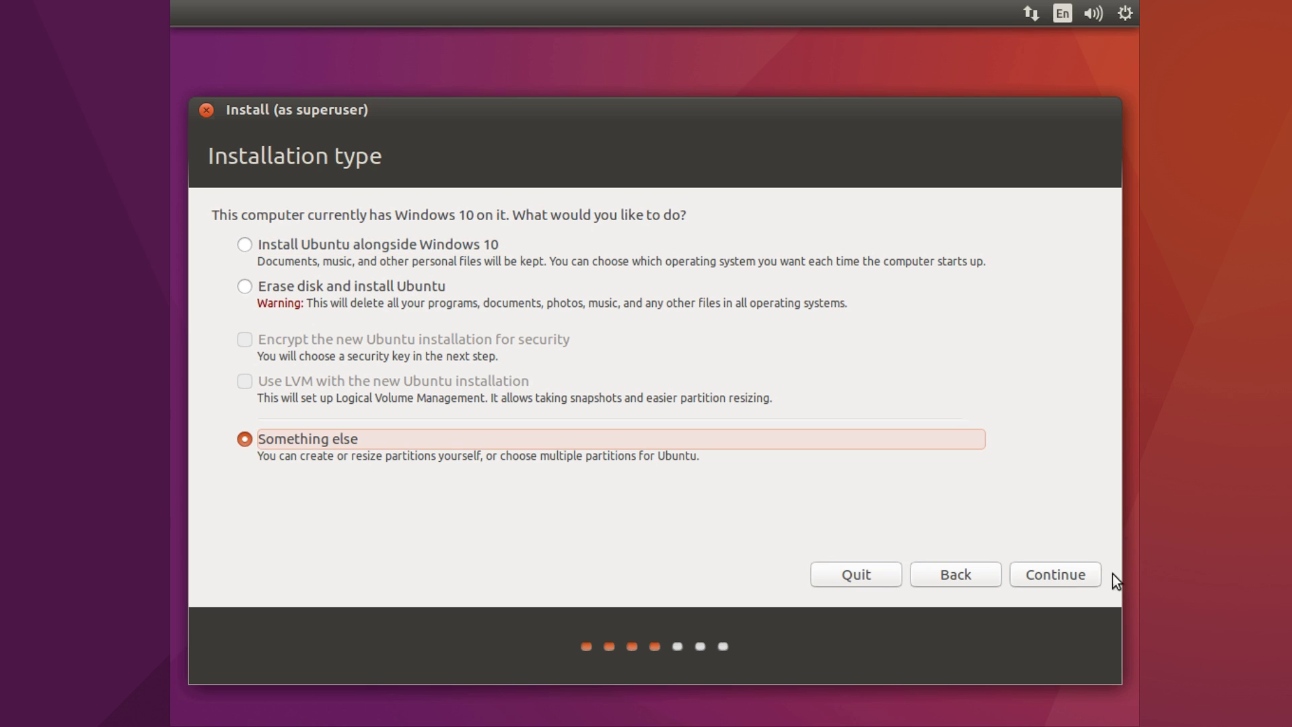
click(1077, 574)
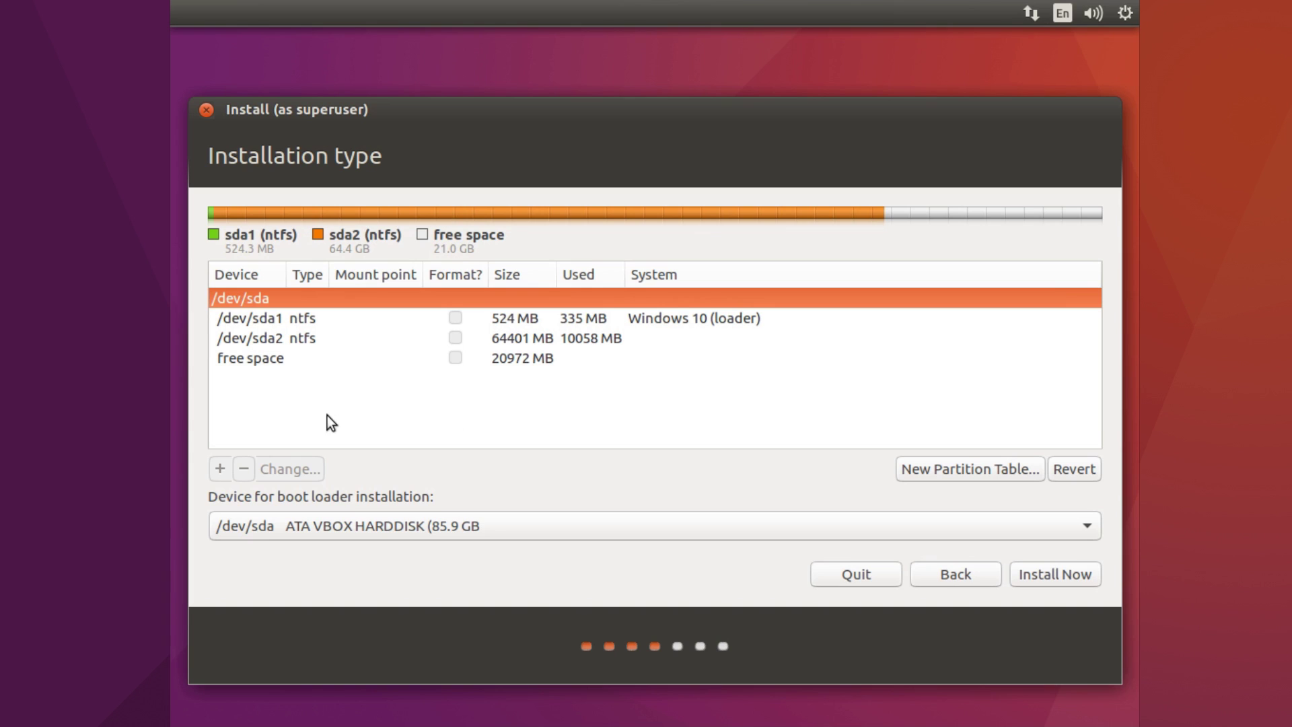
Add a 2000 MB primary partition in the 20972 MB free space, used as swap area
click(241, 362)
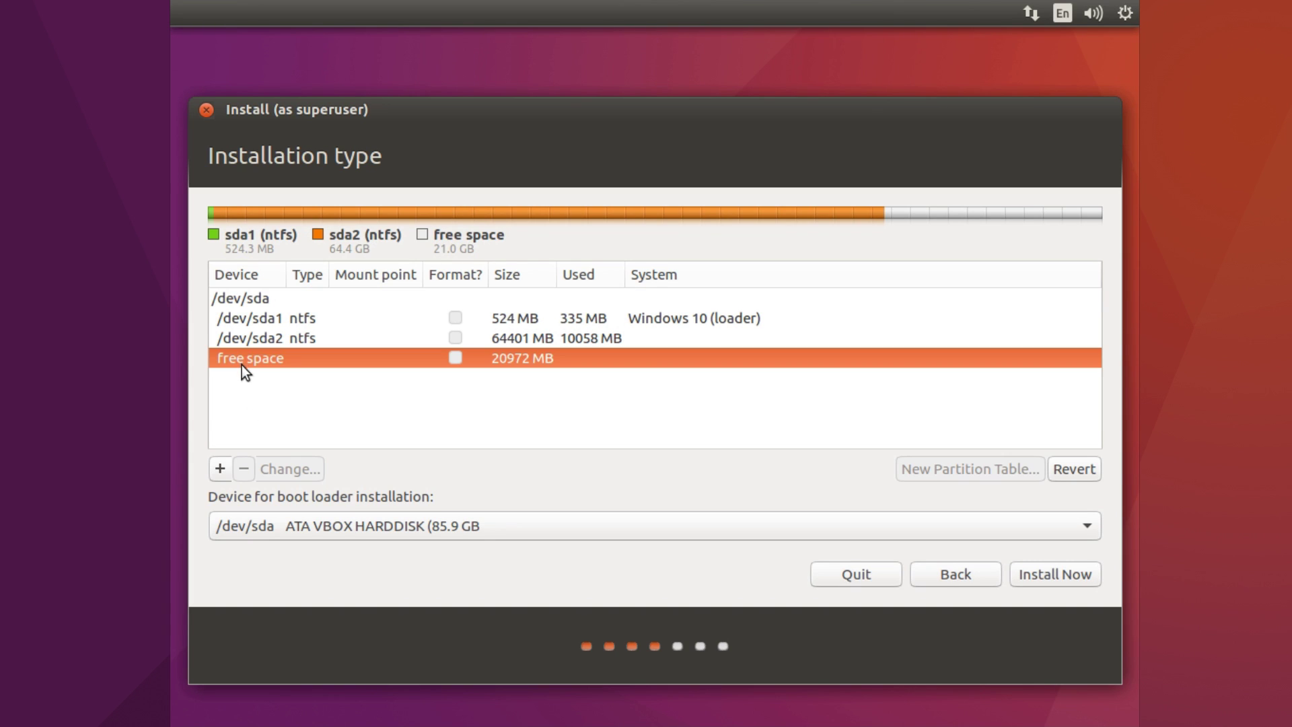
click(220, 470)
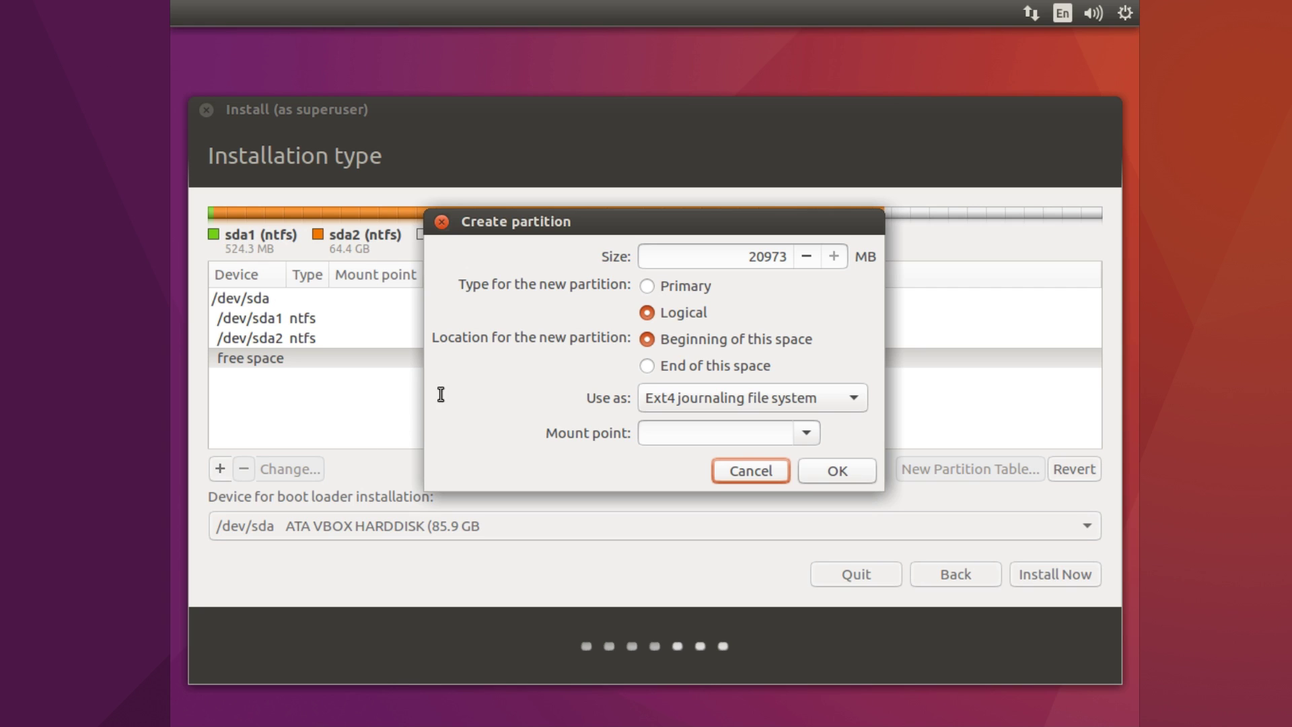
click(652, 288)
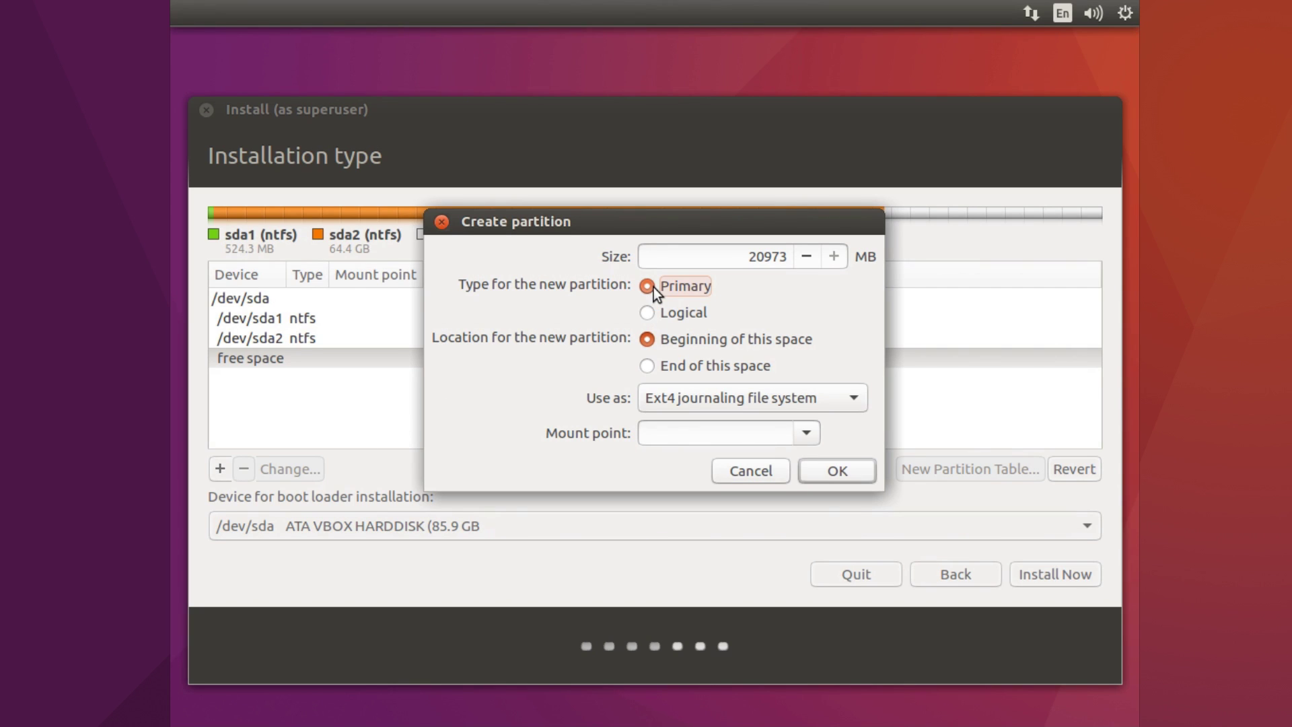
drag(788, 258, 749, 258)
key(BackSpace)
text(2)
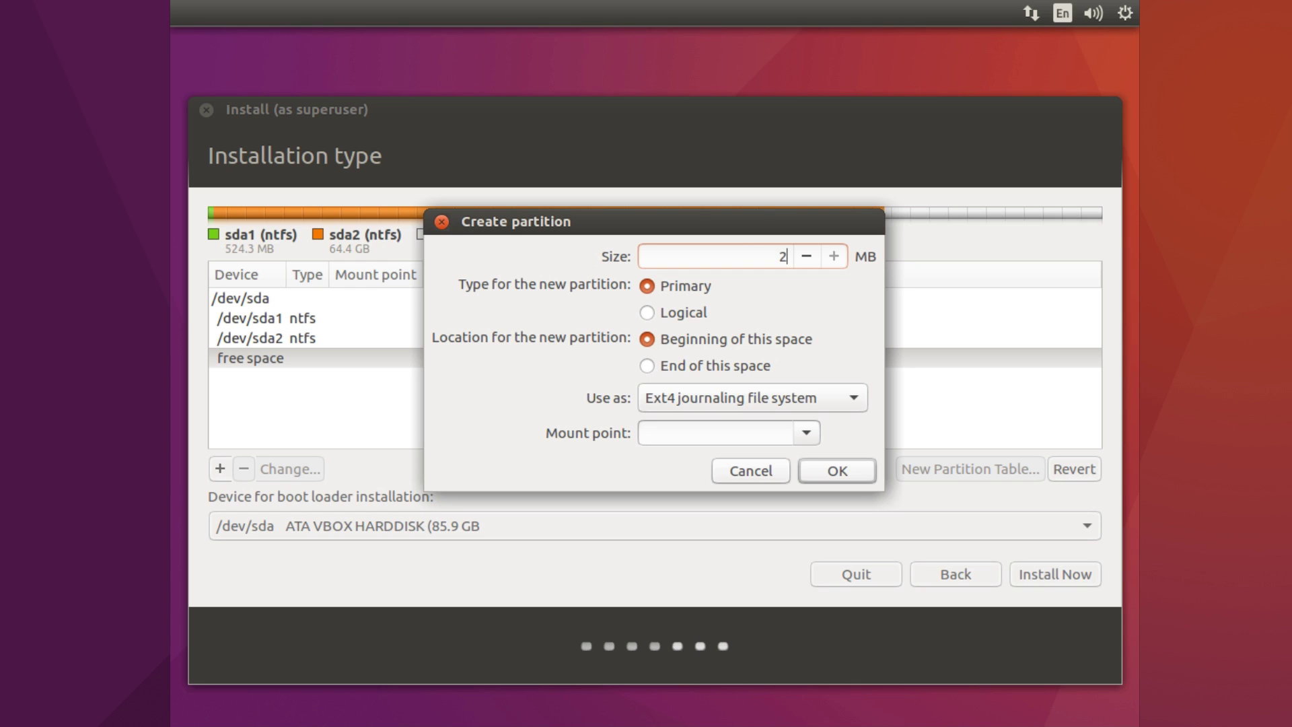
text(000)
click(708, 401)
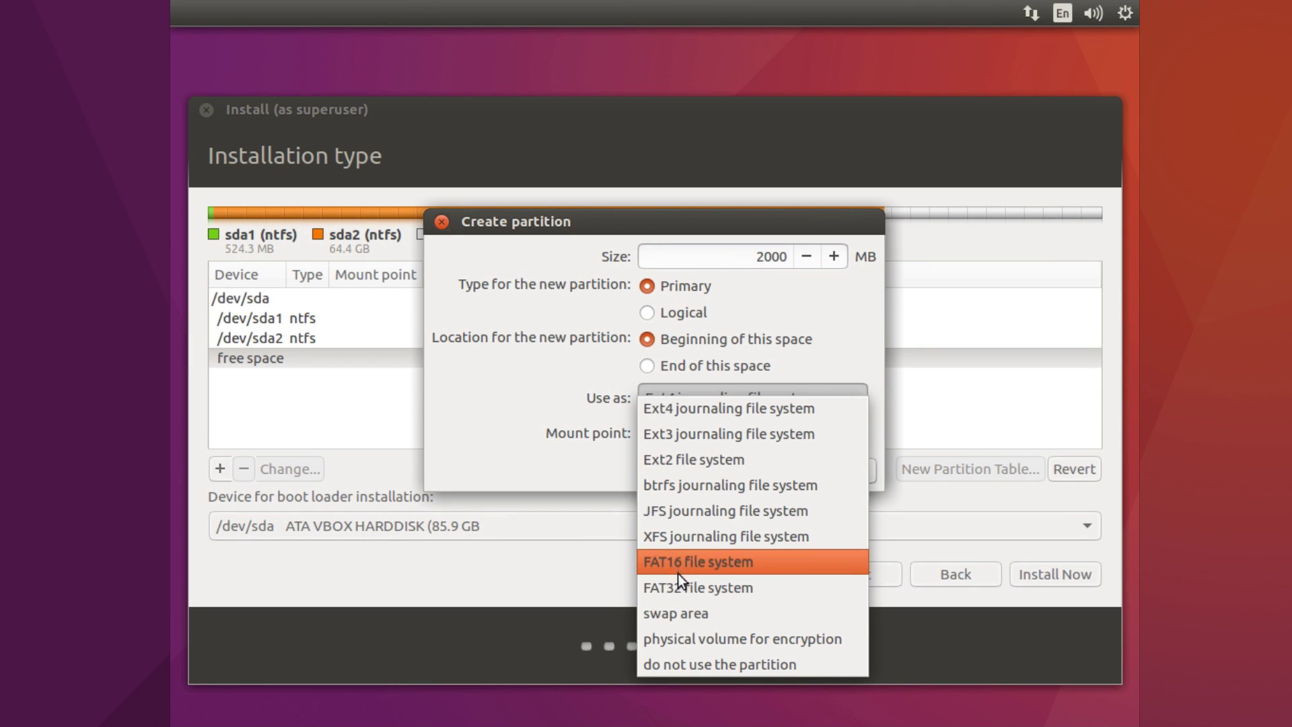
click(681, 614)
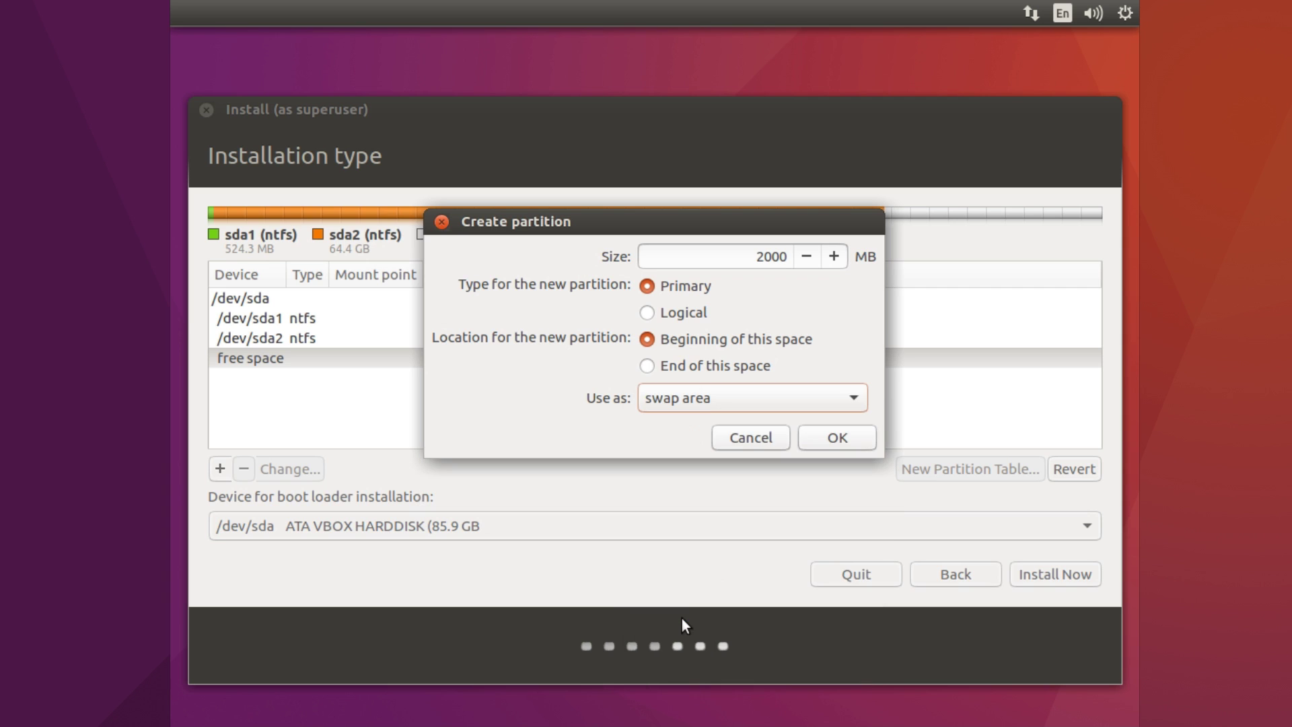
click(837, 438)
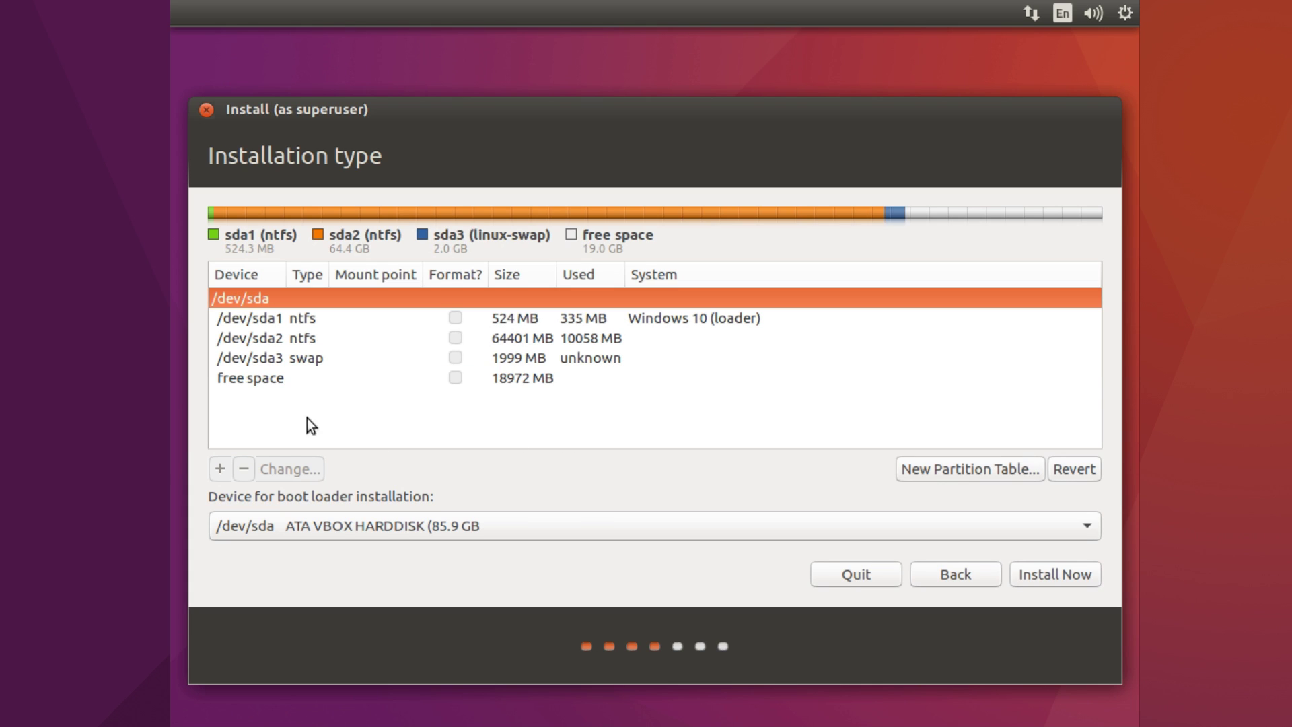
Create a primary Ext4 partition from the remaining 18973 MB free space, mounted at /
click(257, 378)
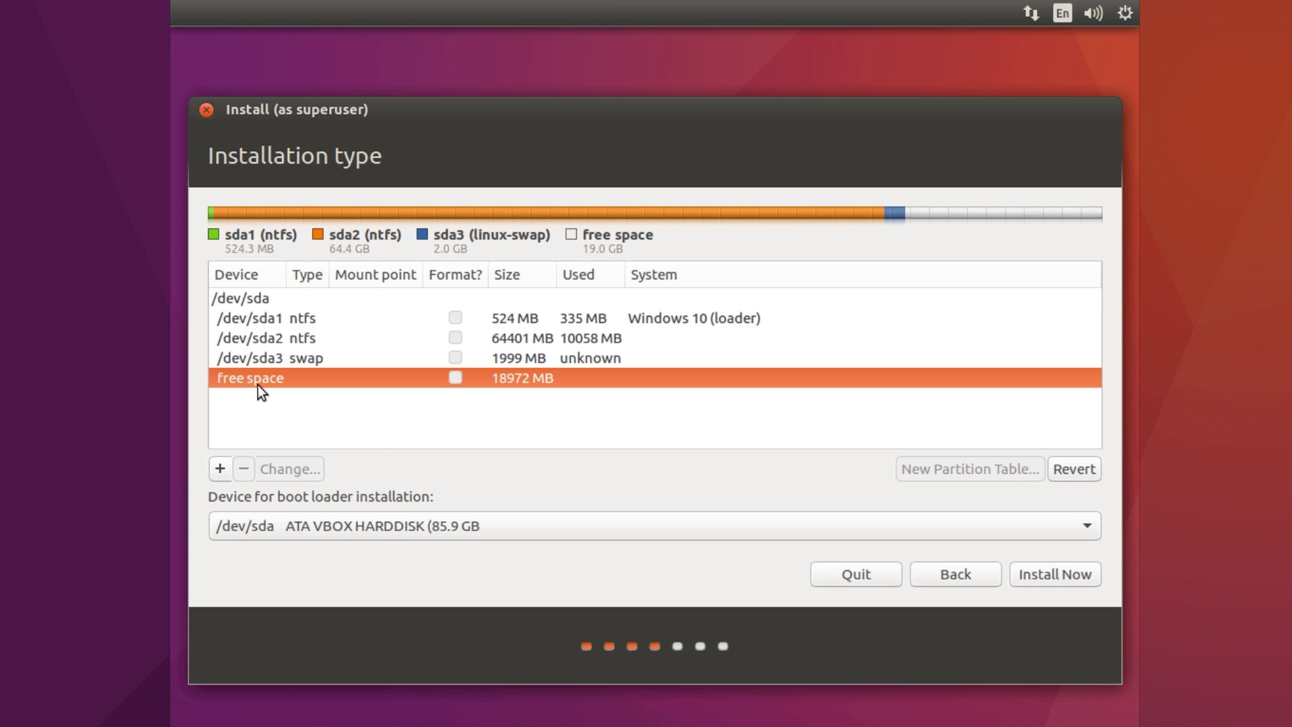
click(220, 469)
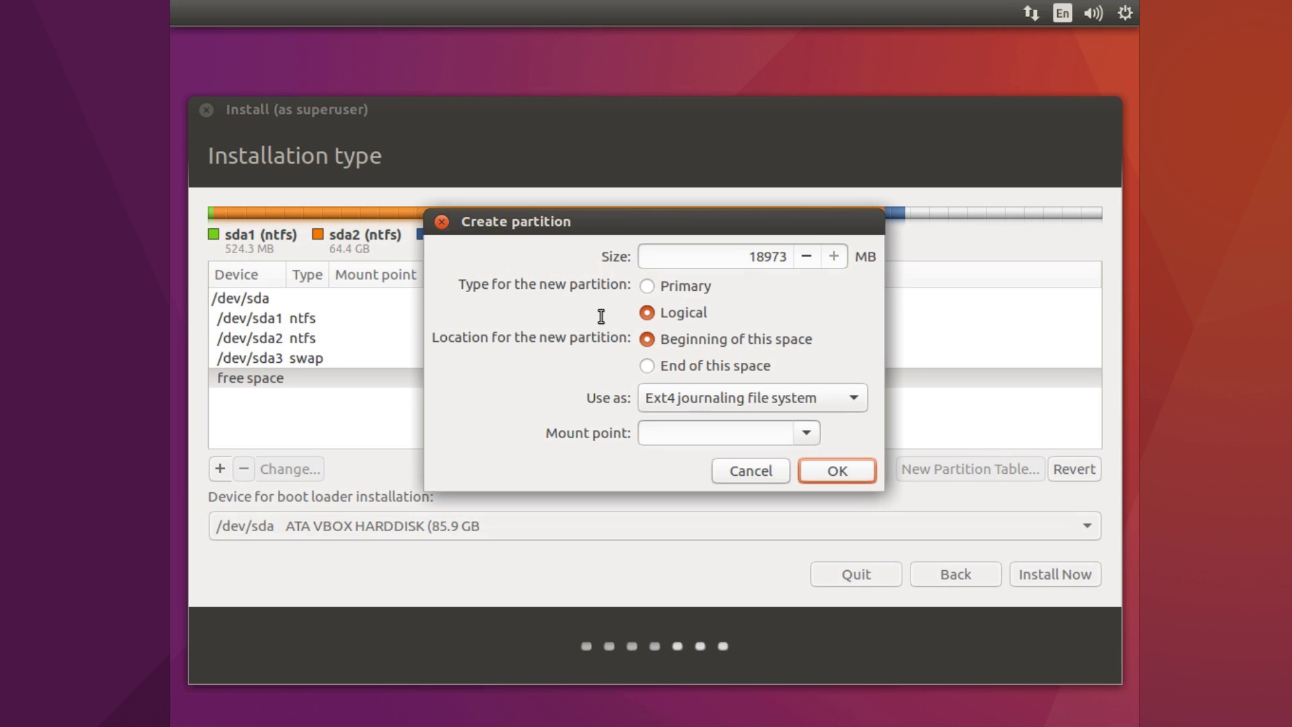
click(656, 285)
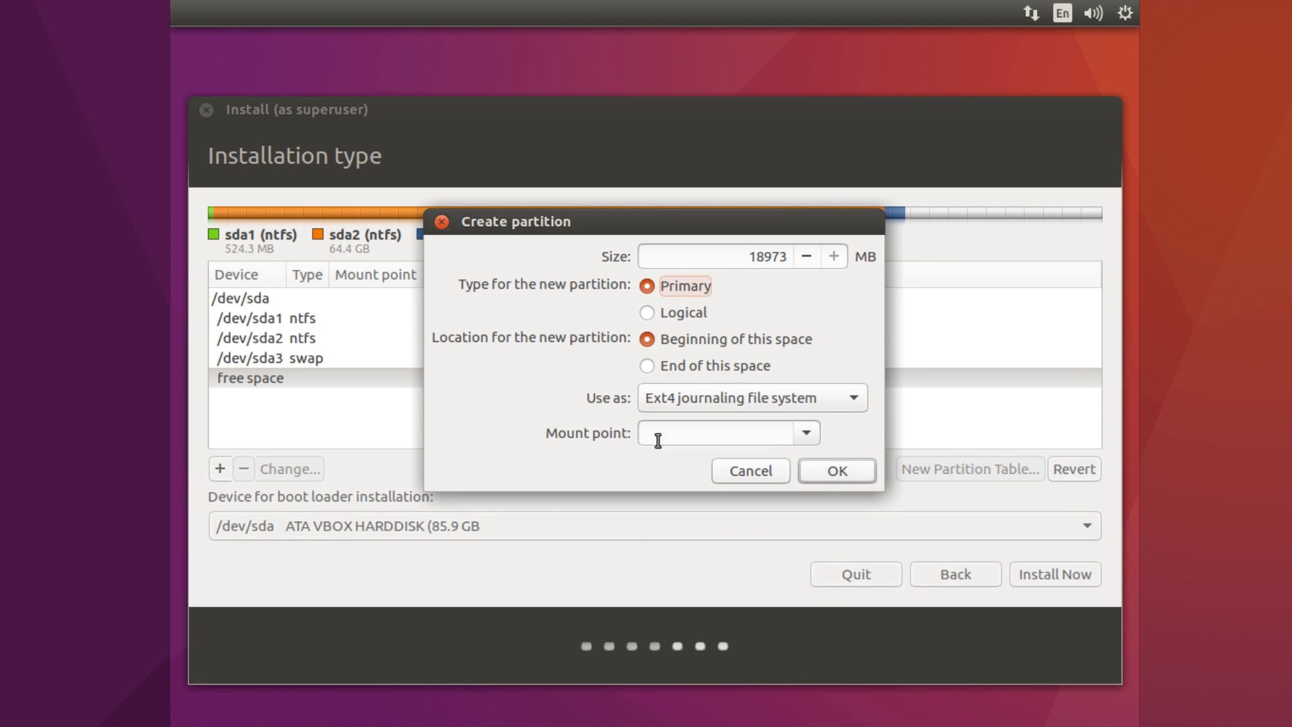
click(806, 433)
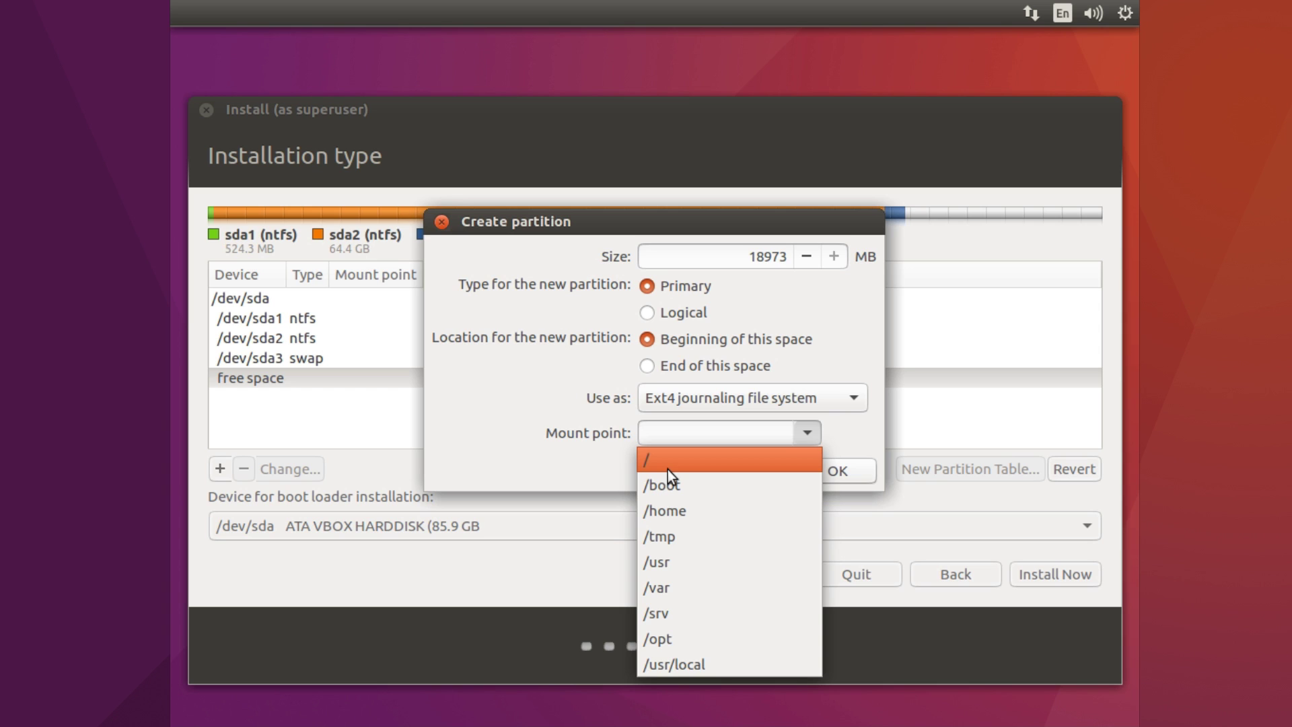
click(668, 469)
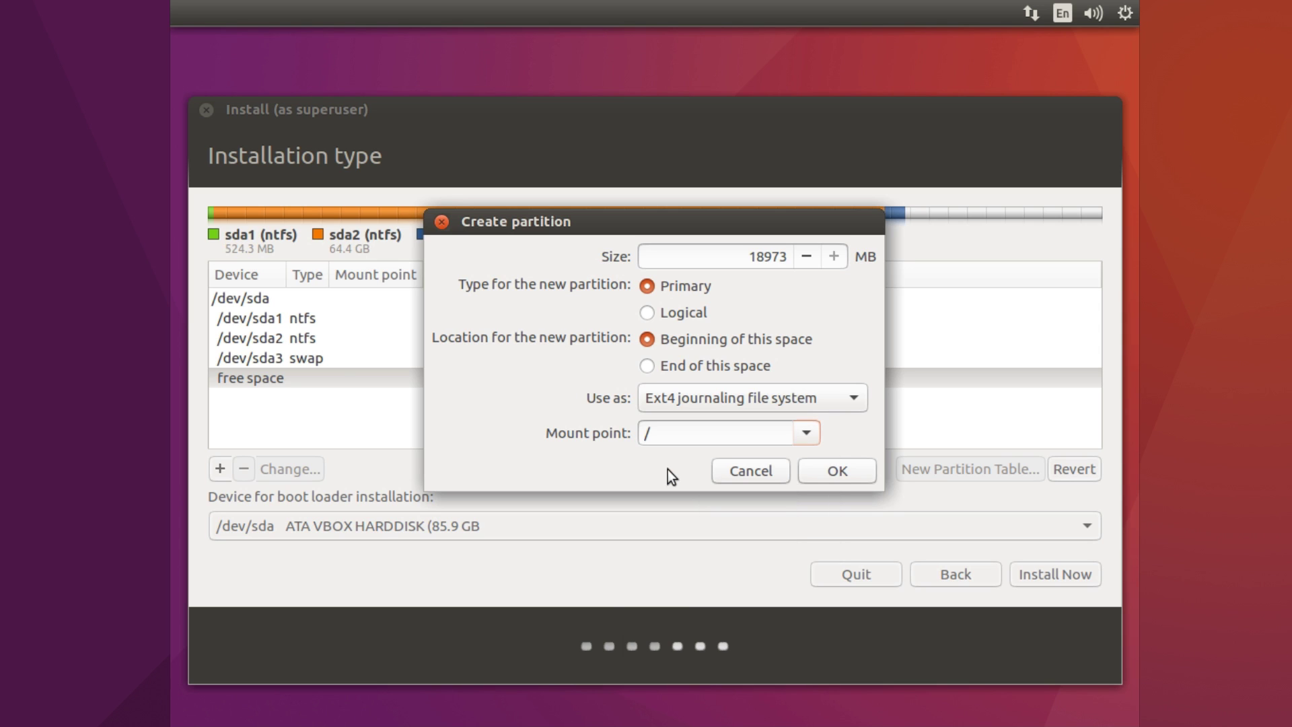
click(832, 482)
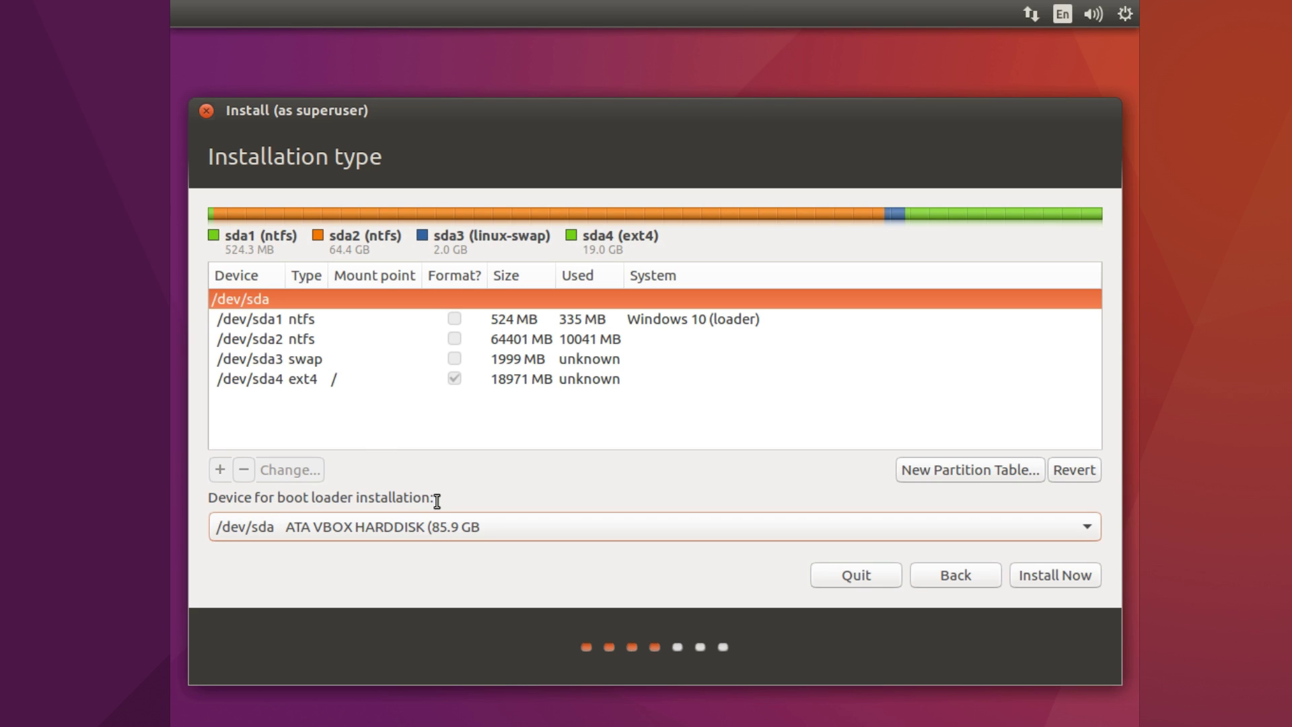
click(514, 531)
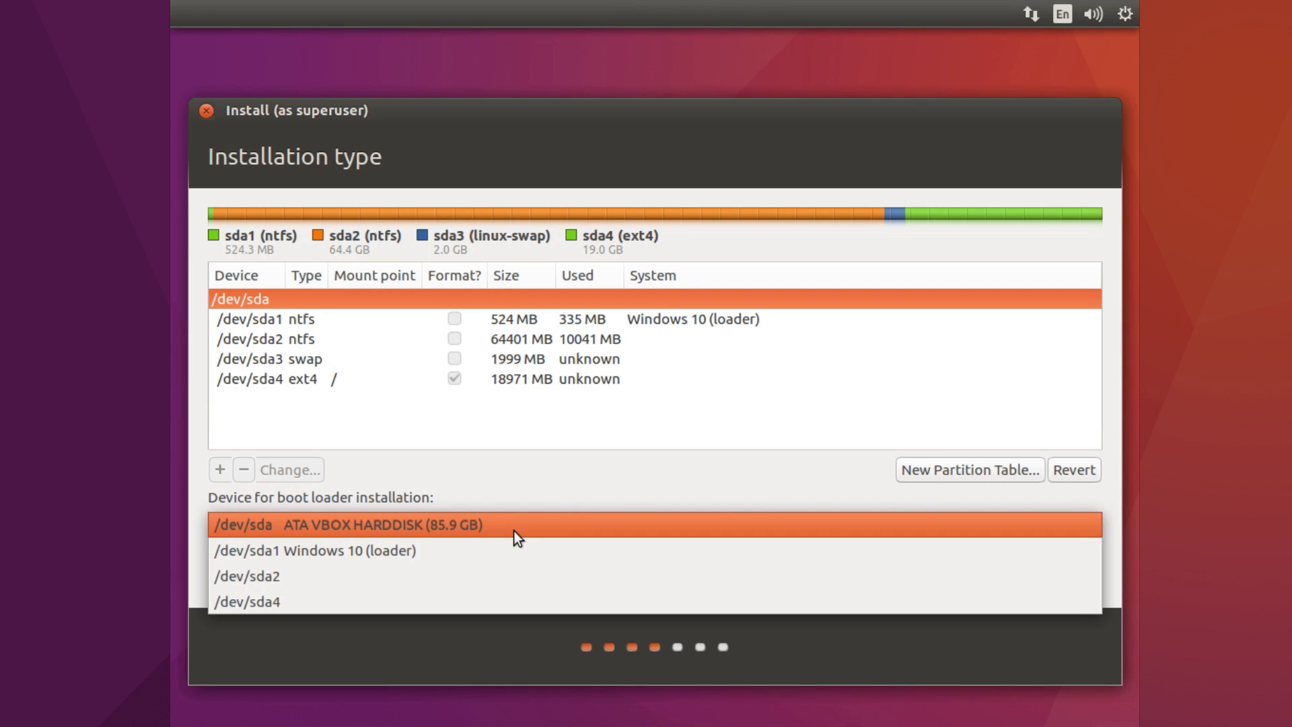
click(516, 574)
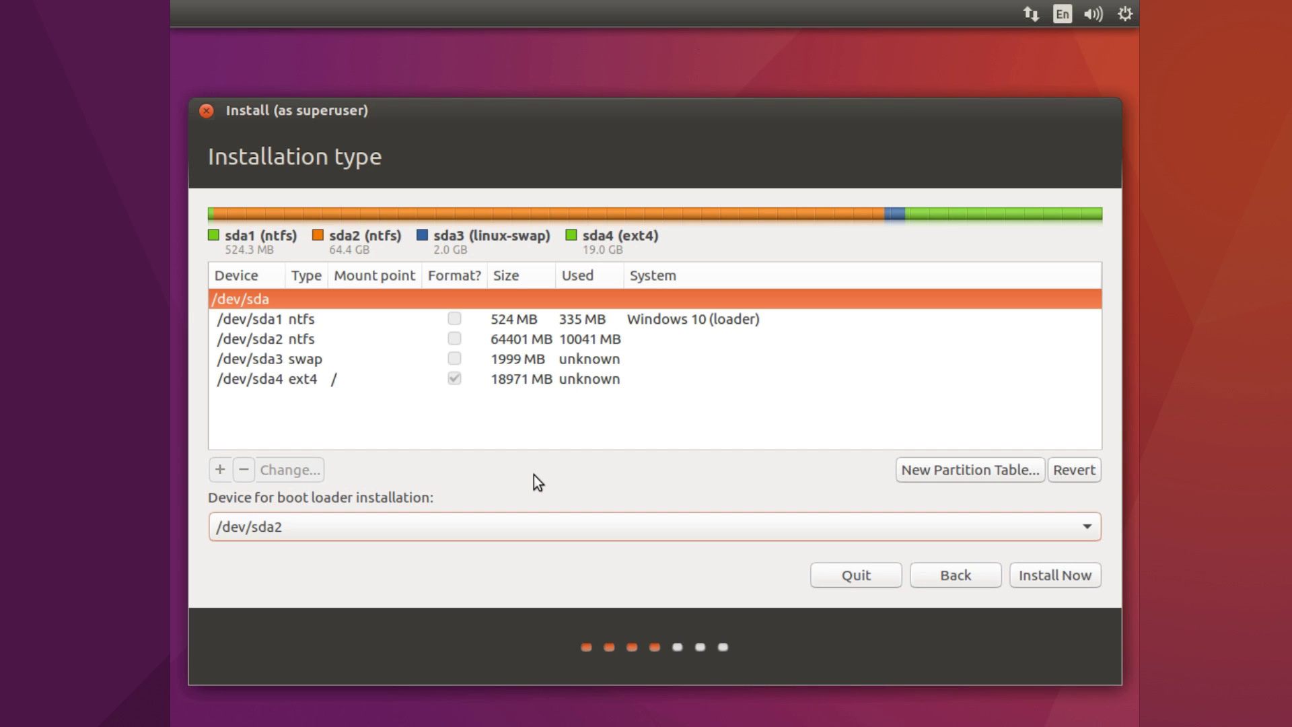
click(546, 526)
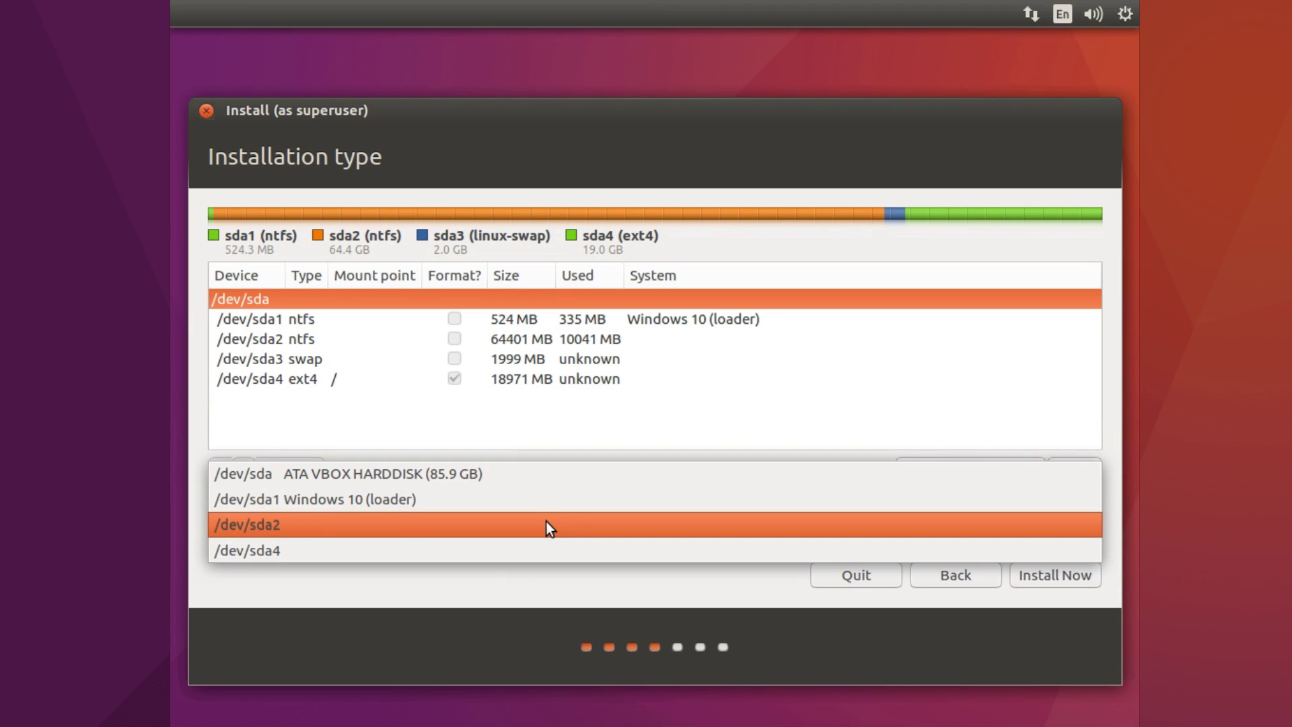
click(571, 478)
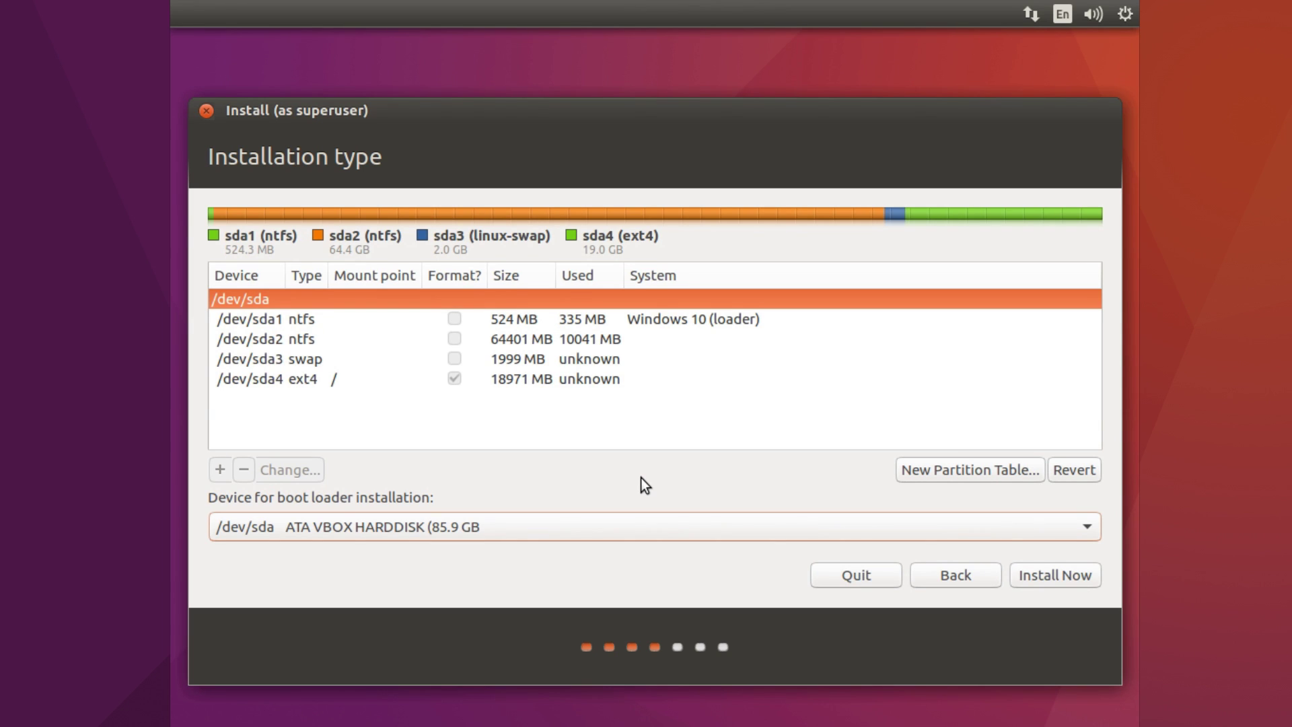
Choose Install Now, confirm writing partition changes to disk, and keep London as location
click(1076, 578)
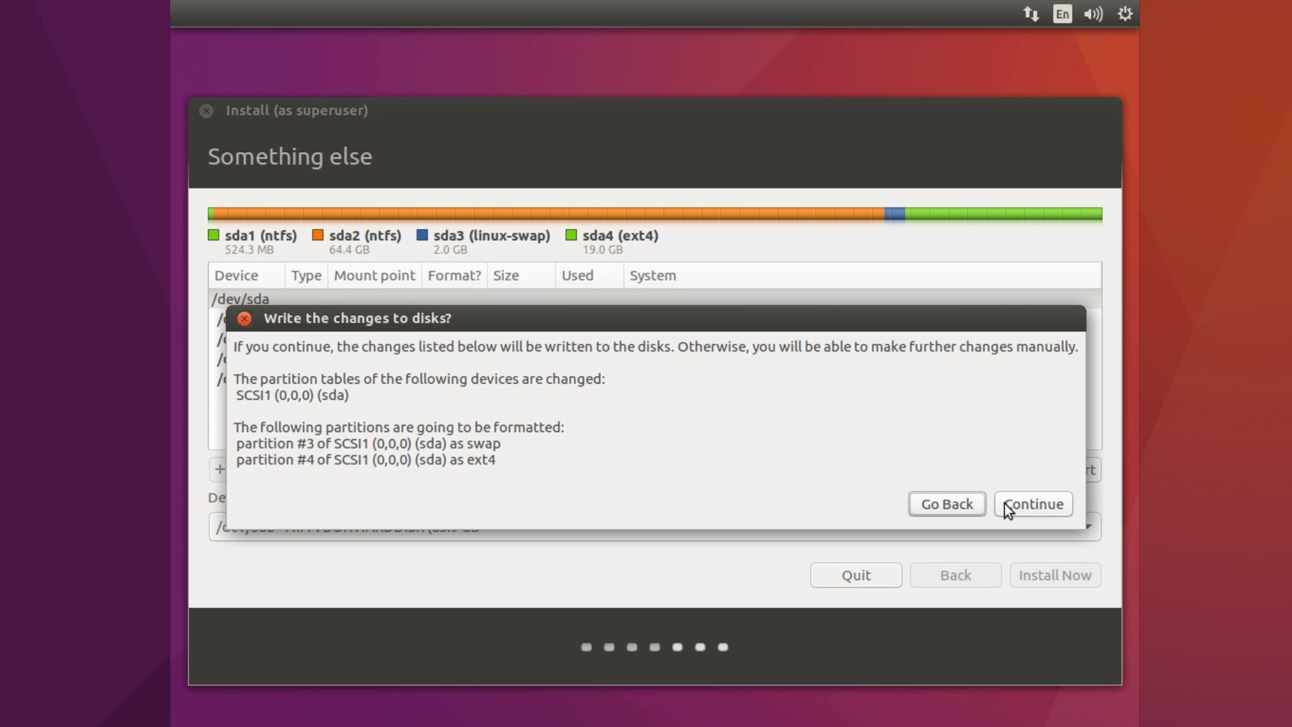
click(1003, 503)
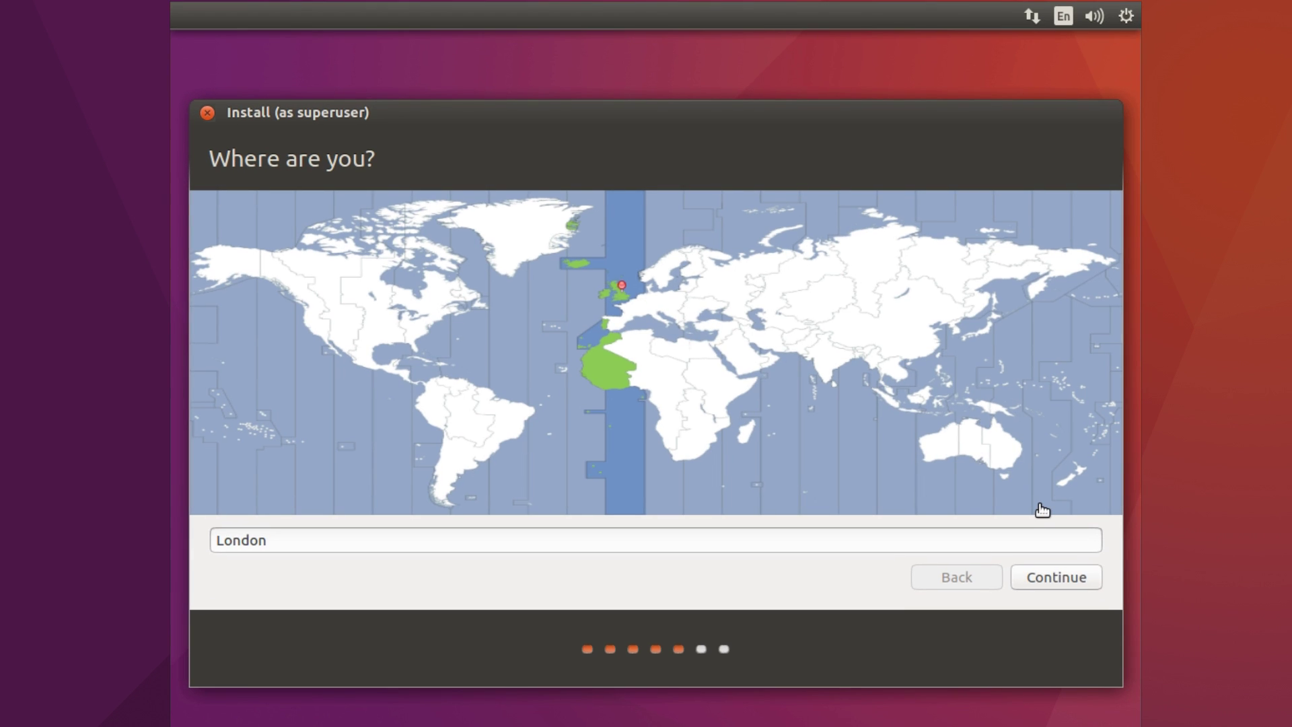
click(1045, 579)
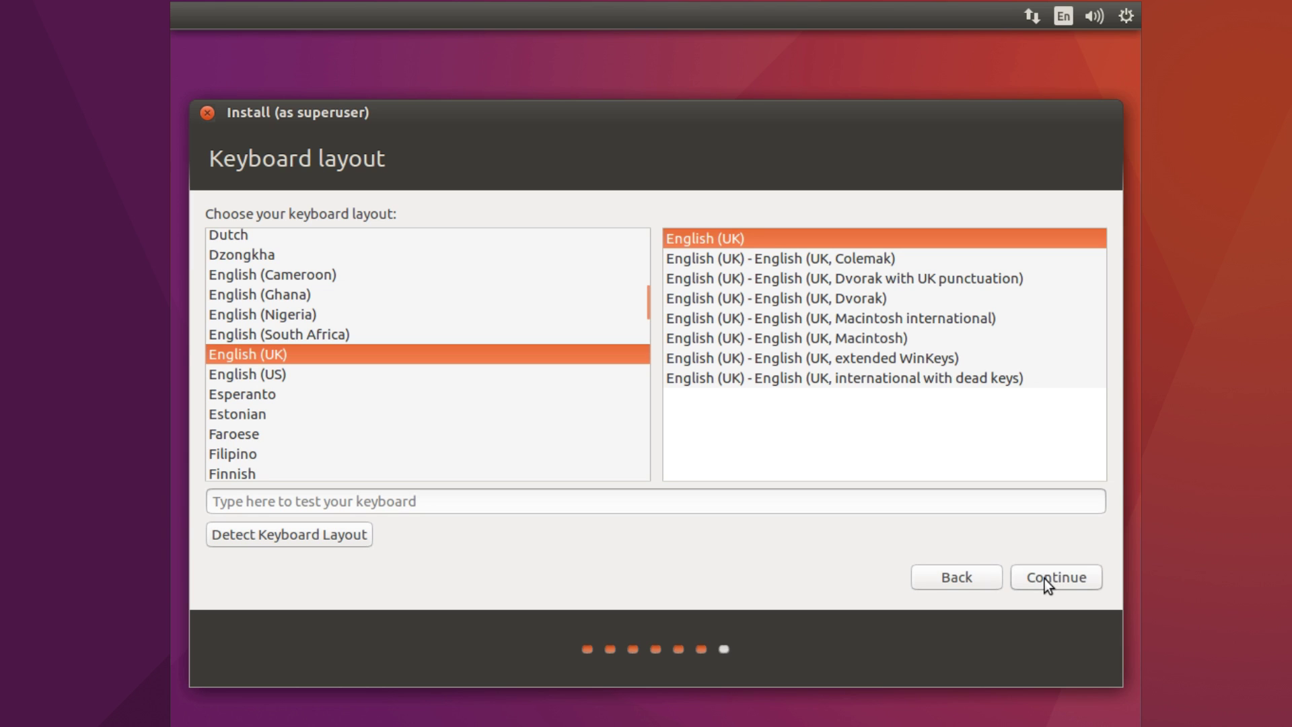
Keep the English (UK) keyboard, enter the user's name and password twice, and continue installing
click(1044, 579)
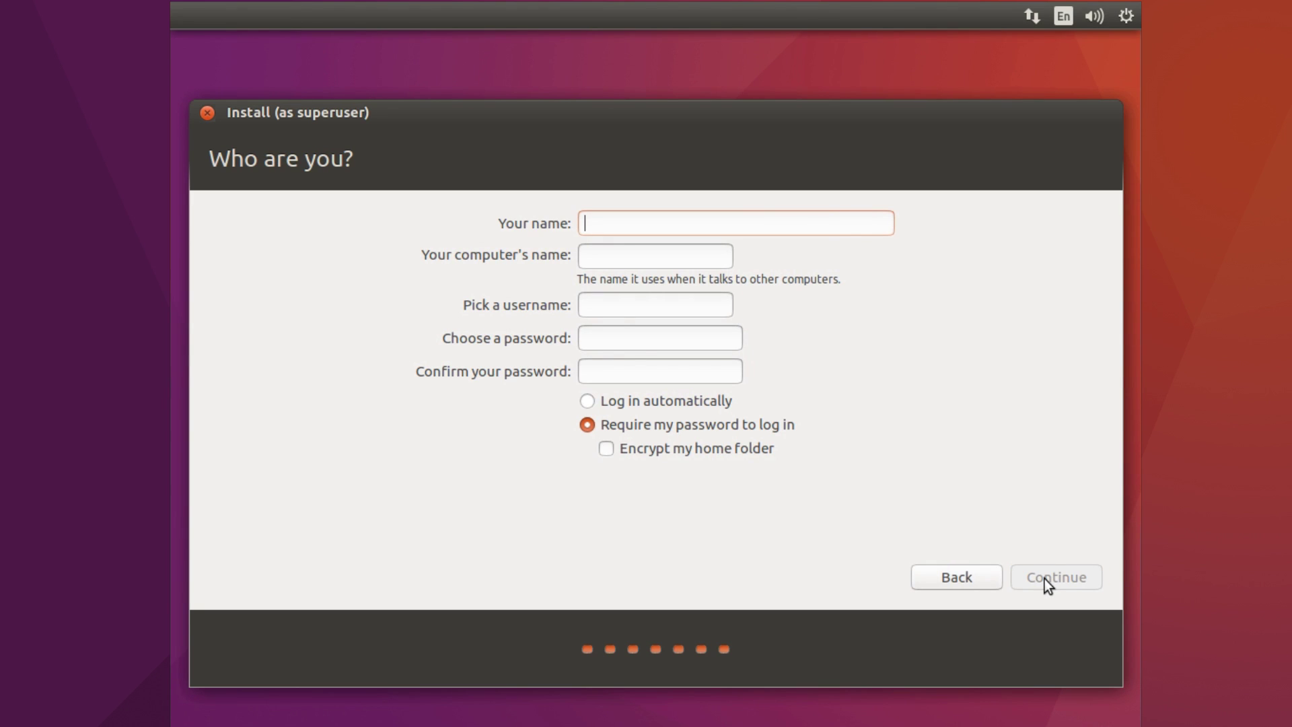
text(stephen)
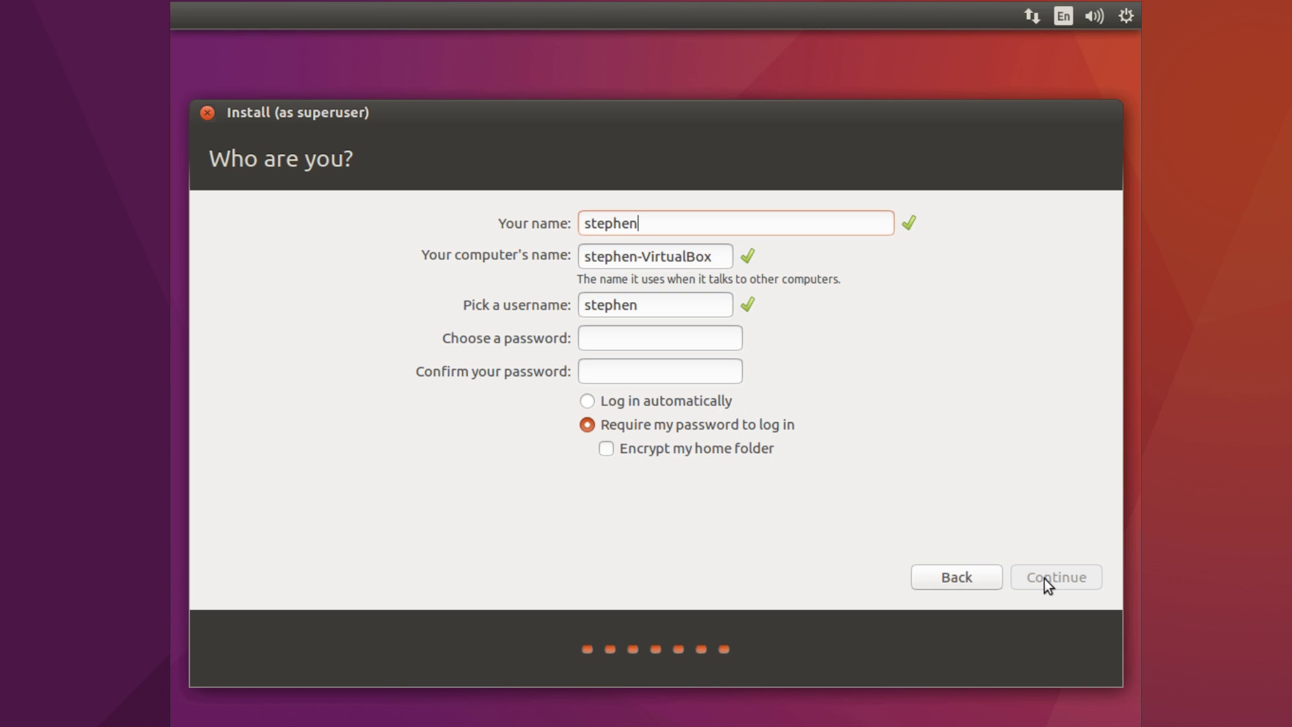
click(671, 343)
text(abc)
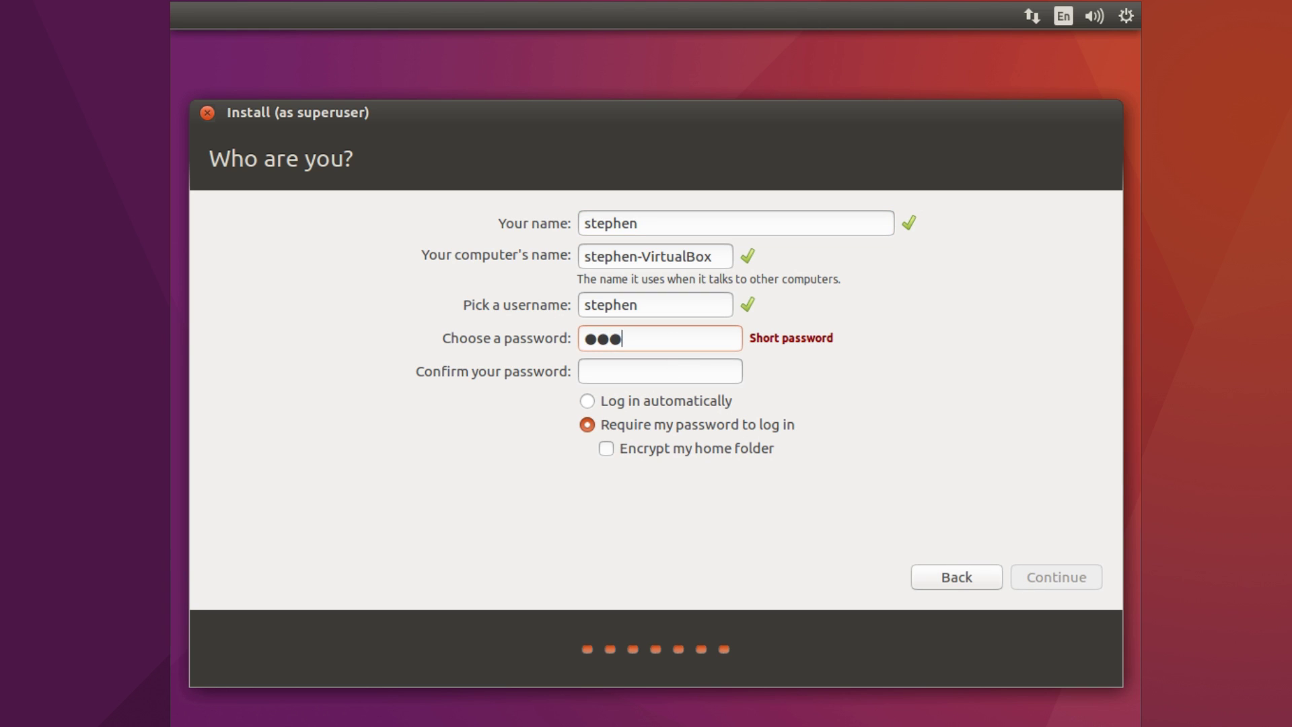
key(Tab)
text(abc)
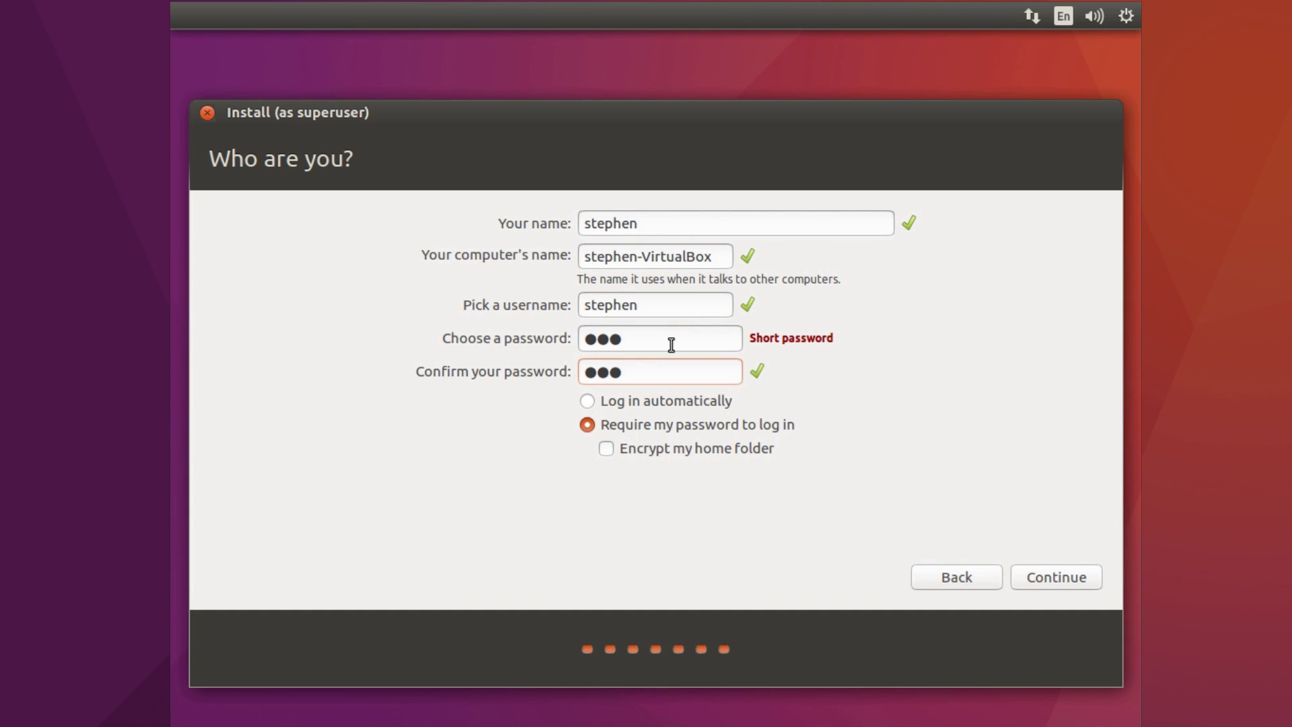
click(1050, 571)
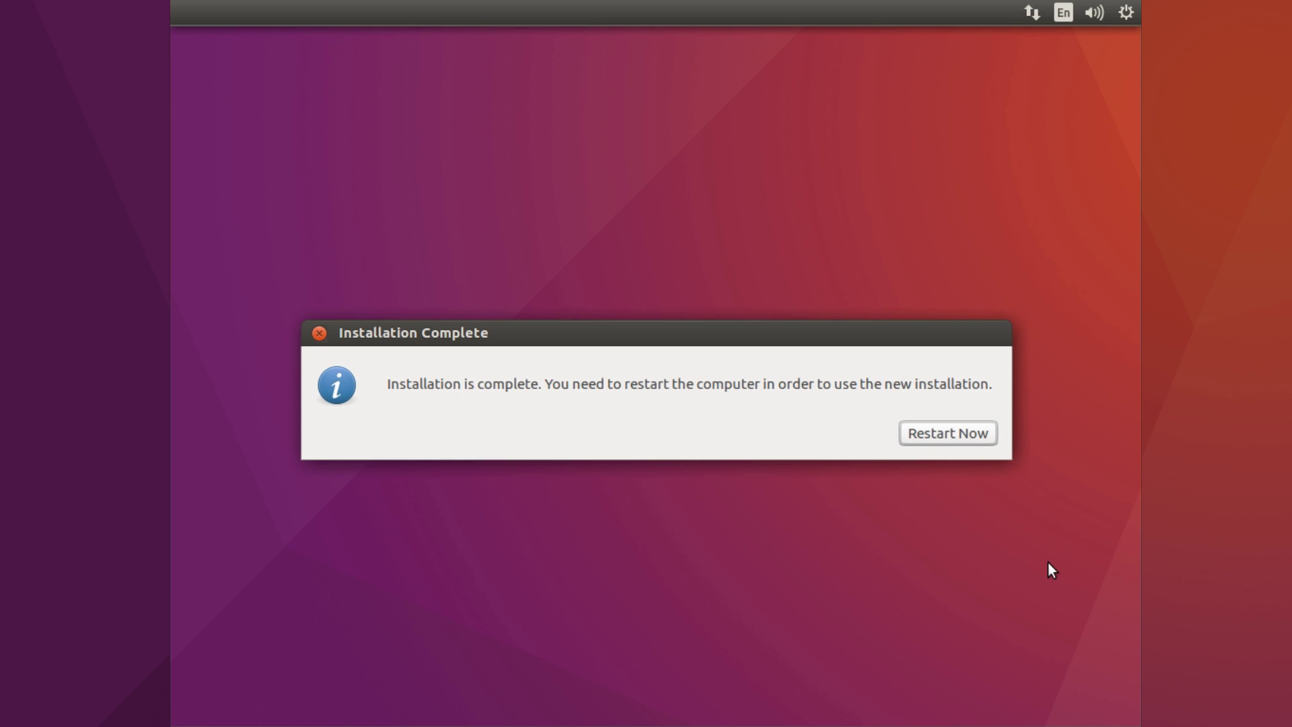
Restart from the Installation Complete dialog to reach the GRUB menu listing Ubuntu and Windows 10
click(942, 434)
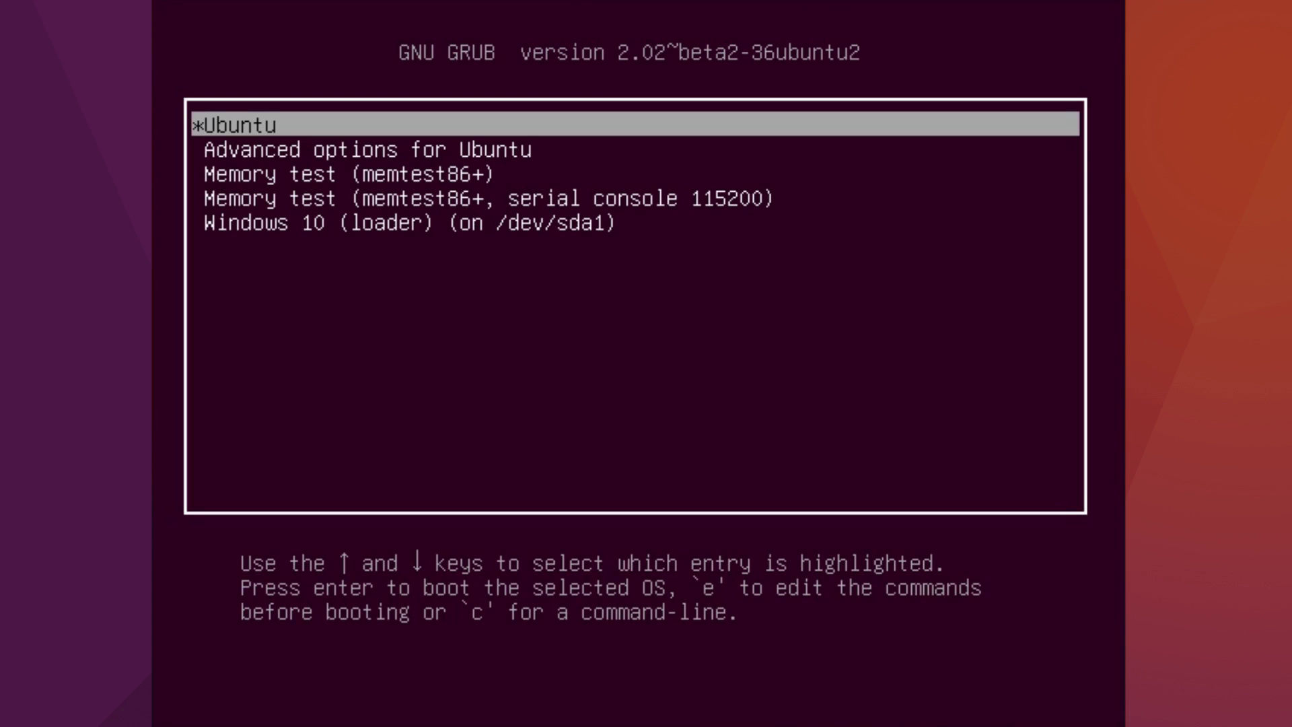
key(Down)
key(Down)
key(Down)
key(Down)
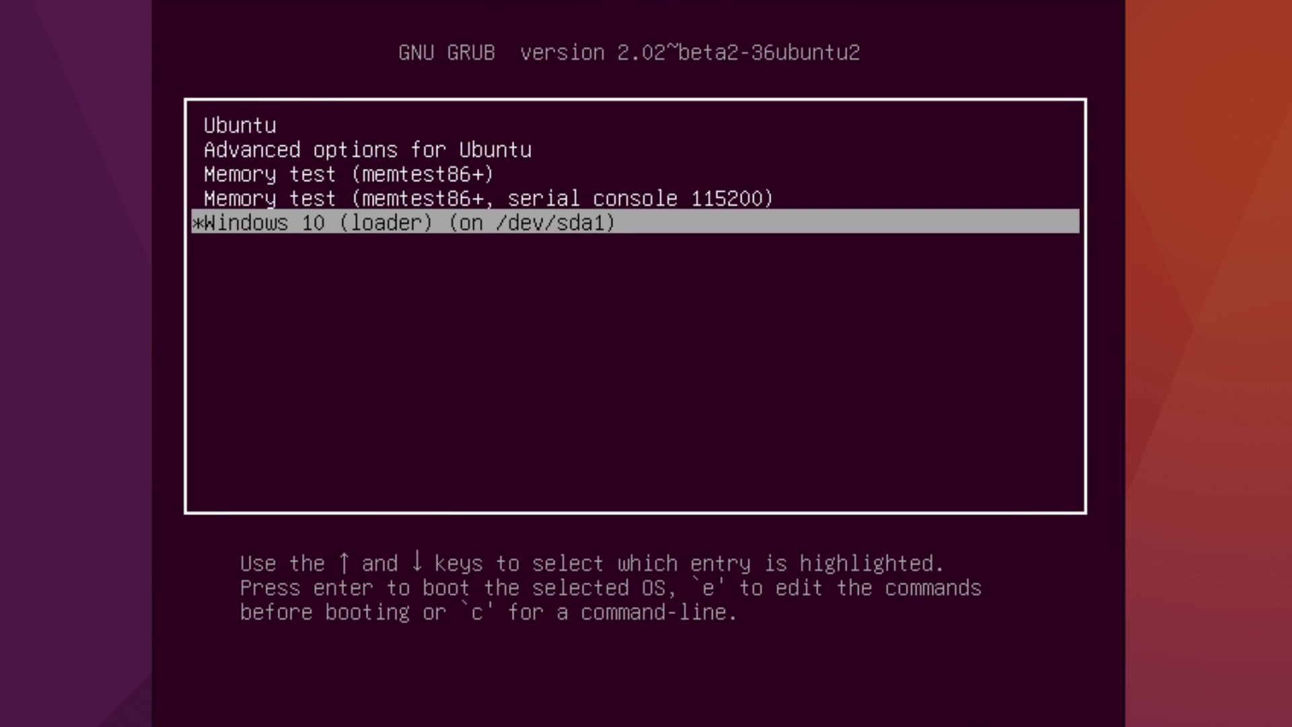
key(Up)
key(Up)
key(Up)
key(Up)
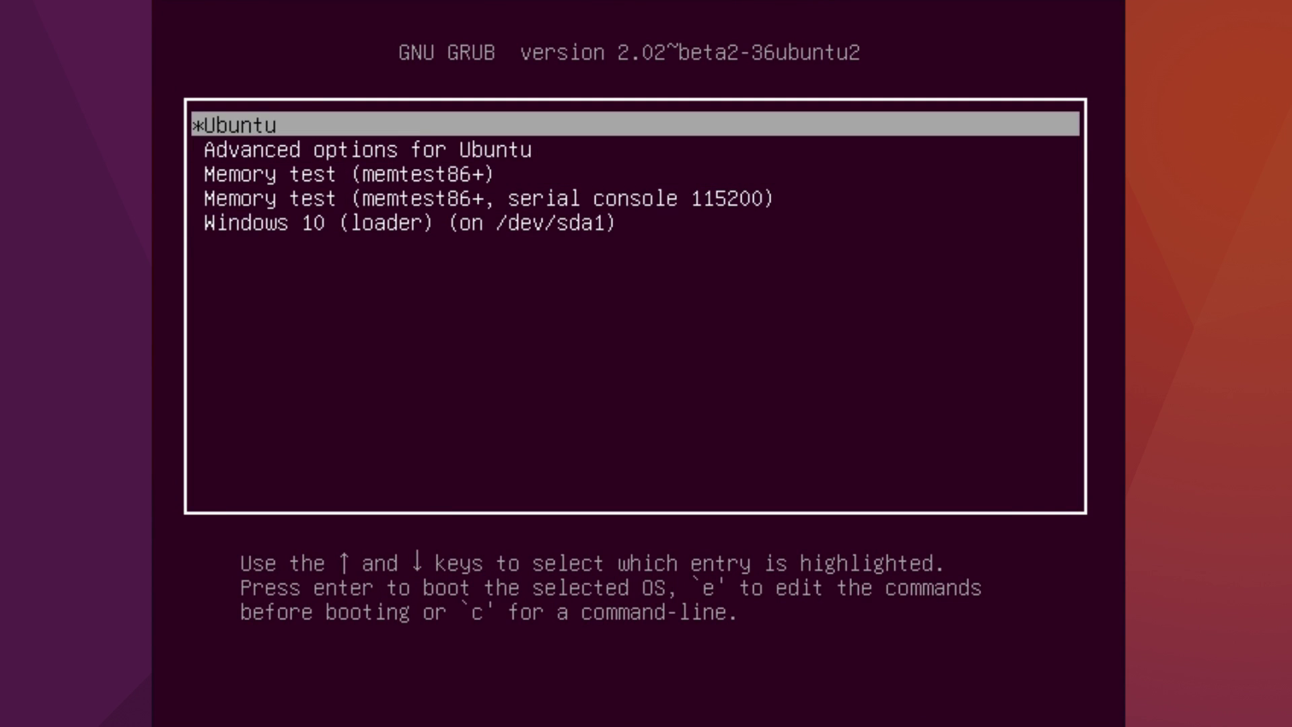